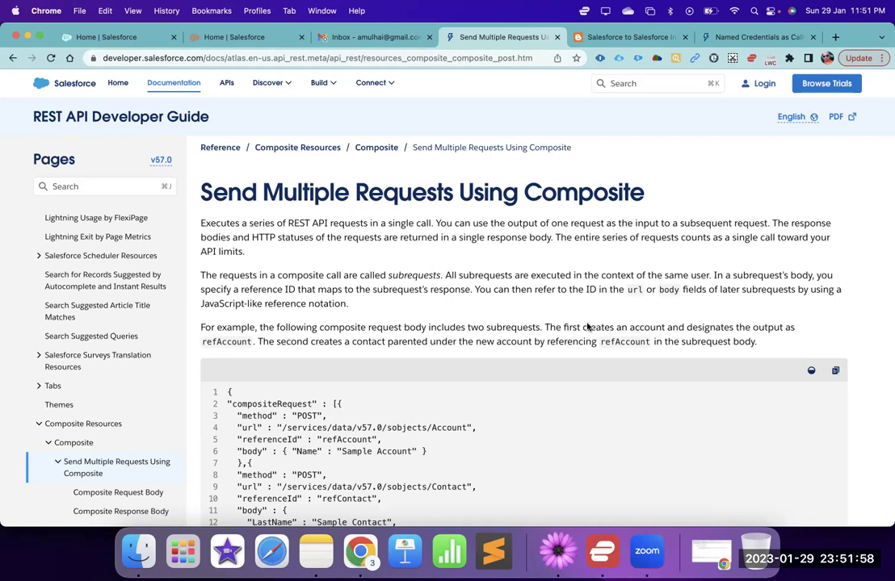
- Highlight the words Send, Multiple, Requests and Composite in the documentation page title
double_click(232, 192)
double_click(305, 192)
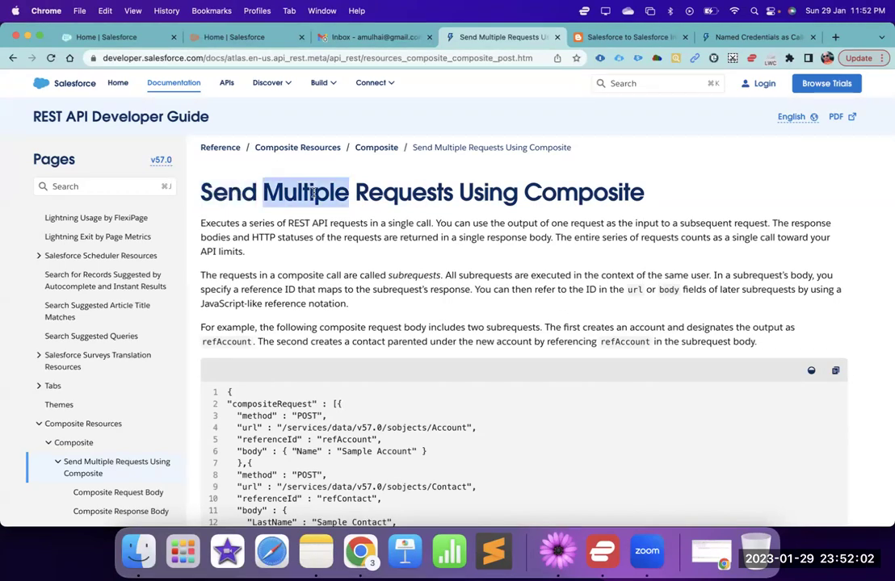
double_click(404, 192)
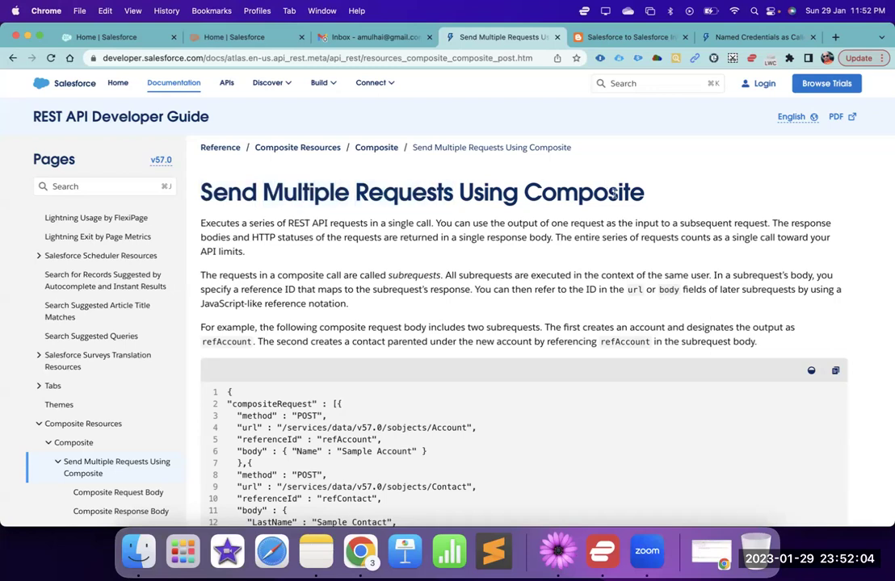
double_click(581, 192)
scroll(493, 331, down, 1)
scroll(494, 331, down, 3)
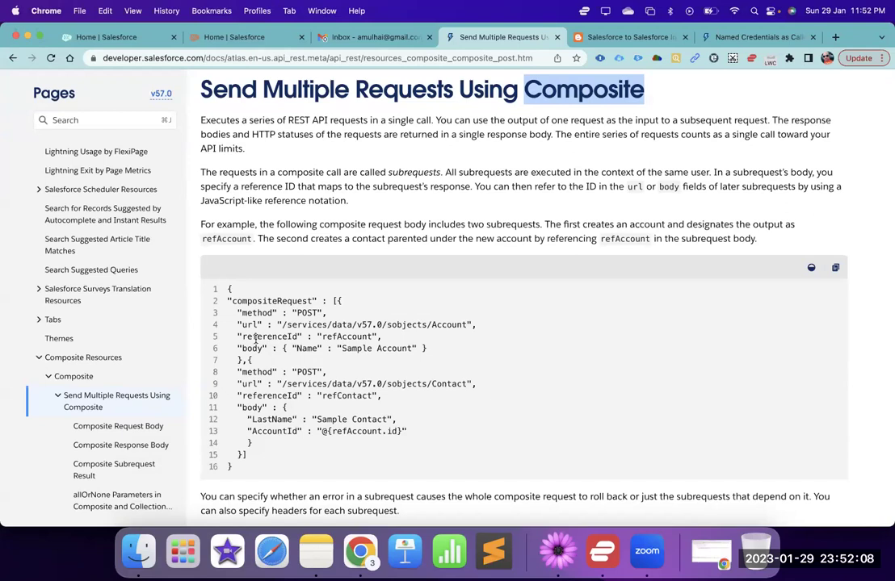
- Highlight the account subrequest, compositeRequest, the Contact url and the whole example request body
drag(228, 288, 292, 358)
double_click(276, 298)
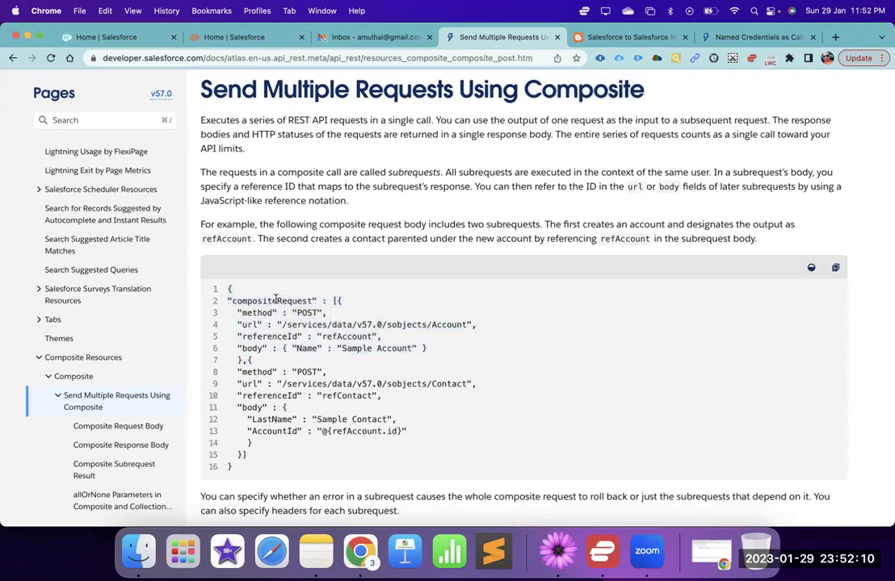
click(442, 325)
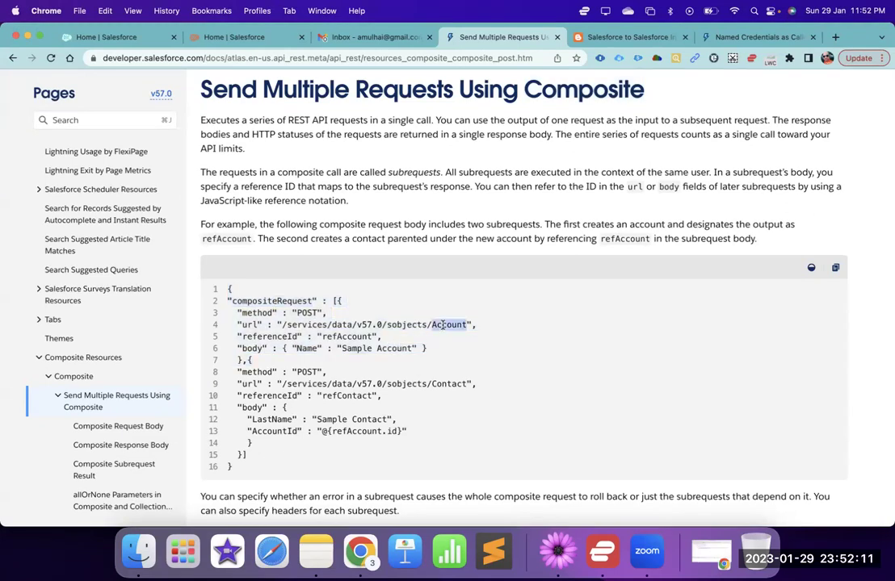
double_click(445, 384)
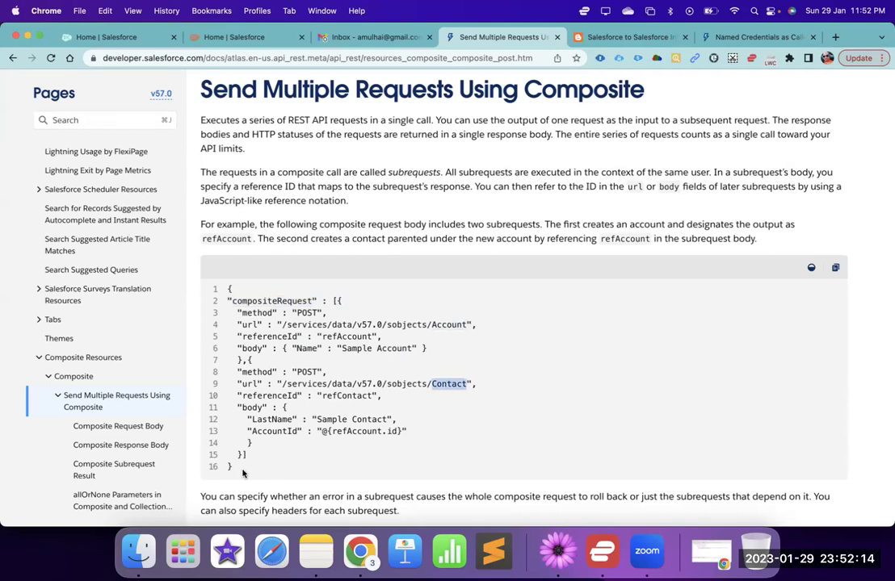
drag(234, 467, 228, 291)
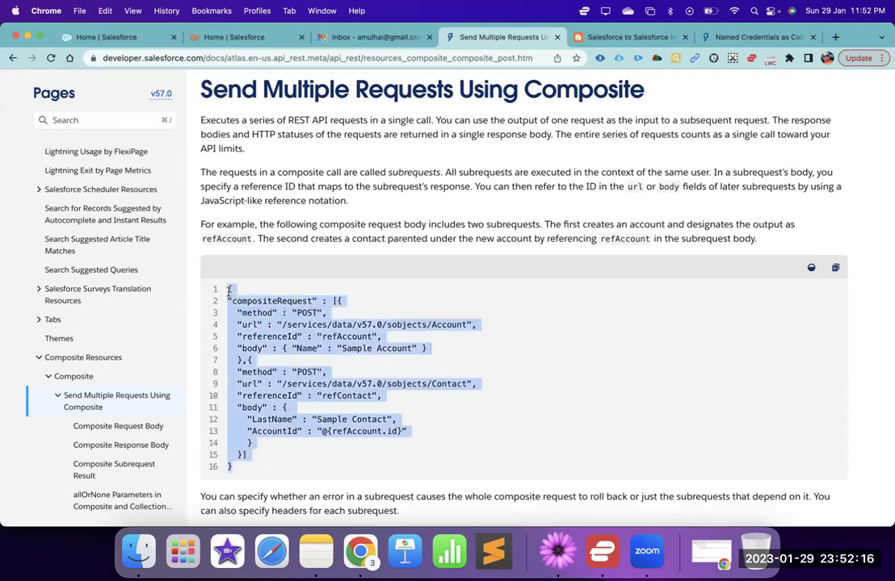
scroll(316, 331, down, 2)
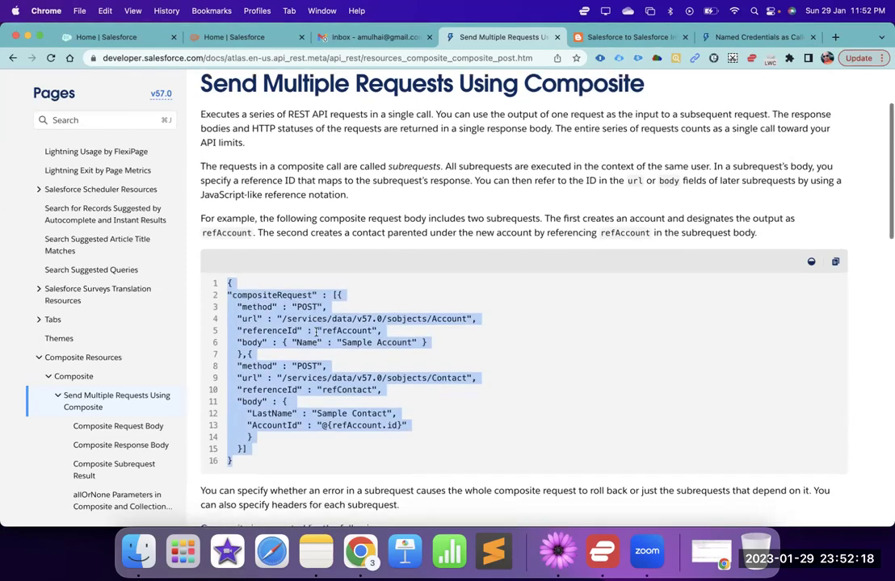
click(305, 280)
- Highlight POST in both subrequests and Account in the first subrequest's url
double_click(305, 279)
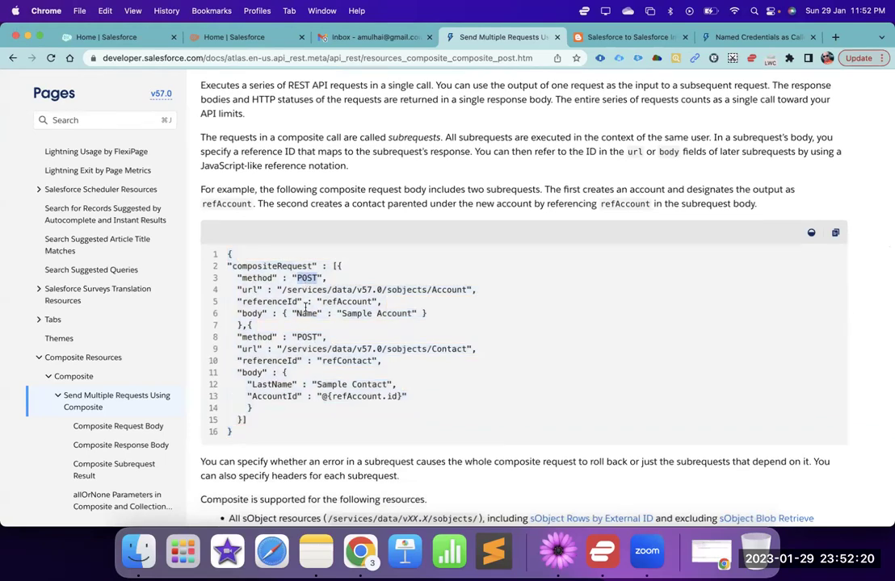
double_click(307, 336)
scroll(307, 335, down, 8)
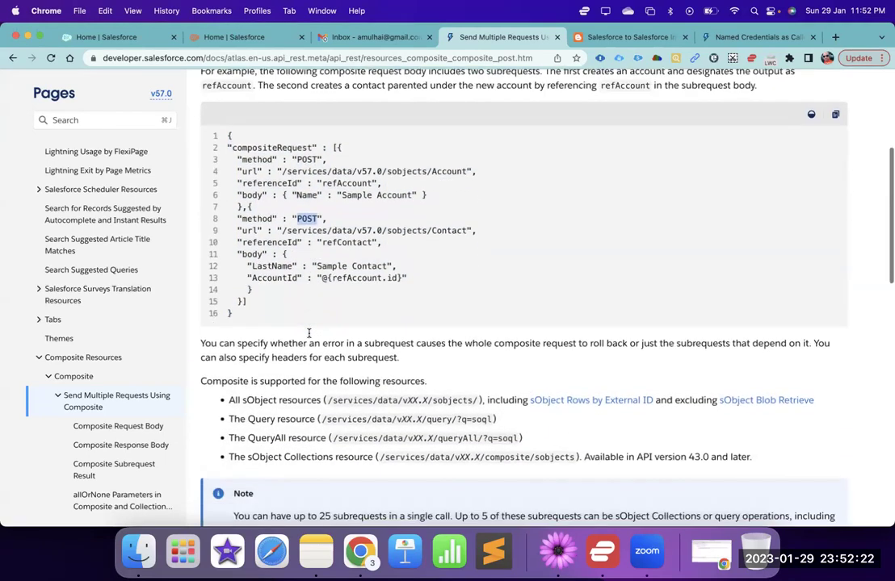
scroll(308, 336, up, 10)
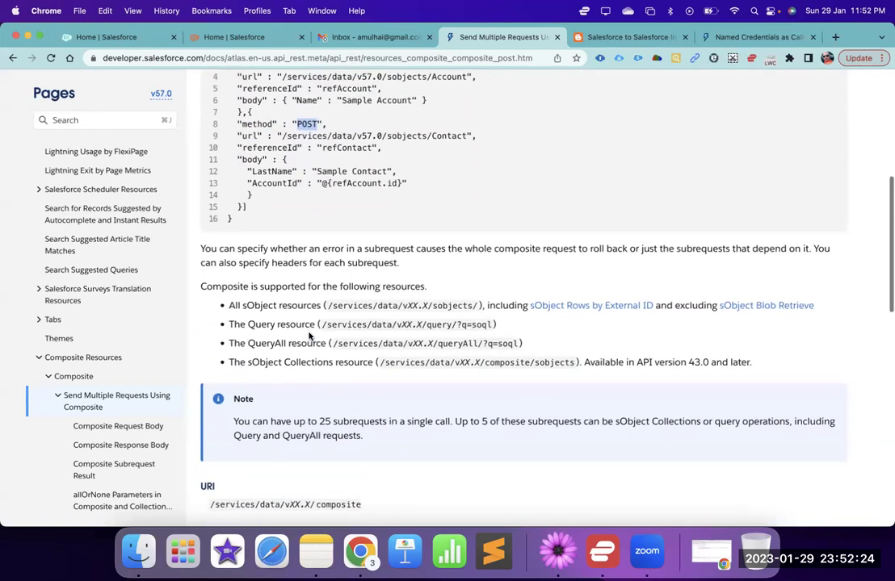
scroll(309, 336, up, 1)
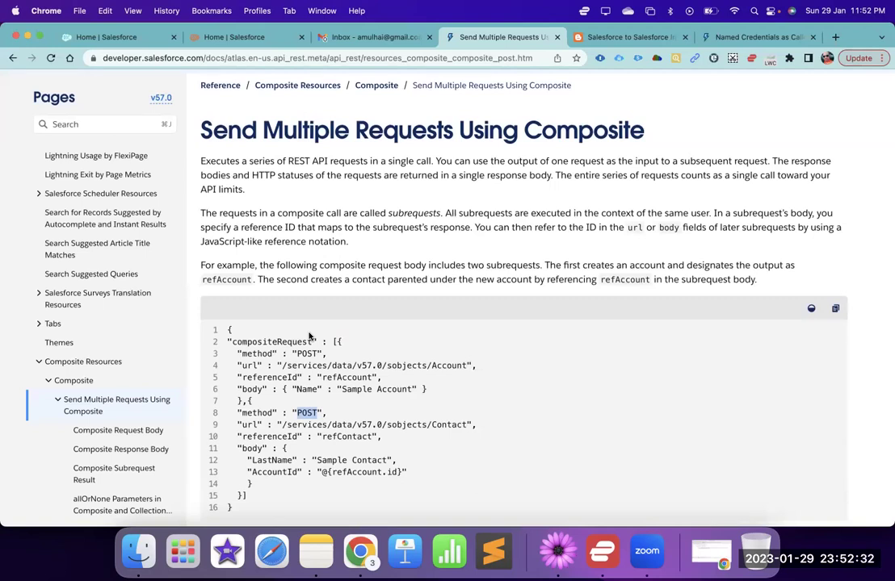
double_click(450, 365)
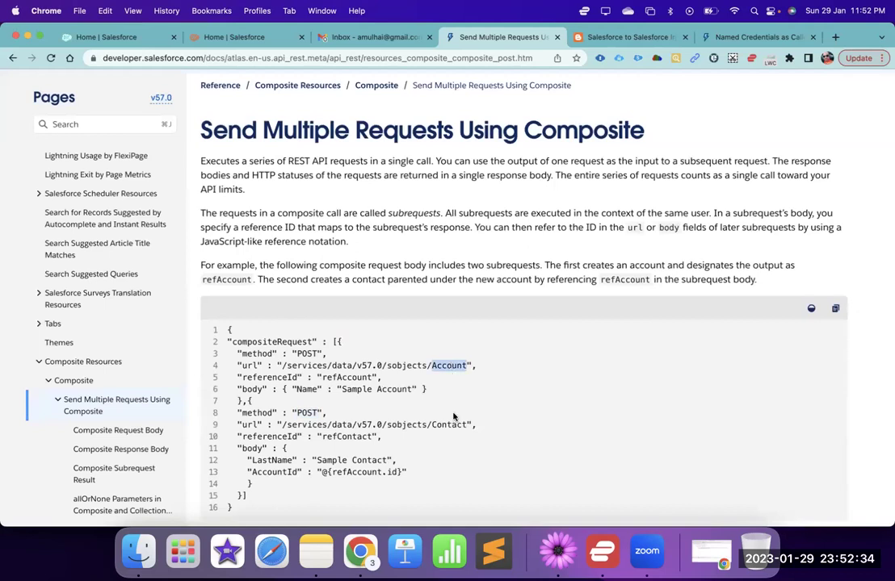
click(455, 426)
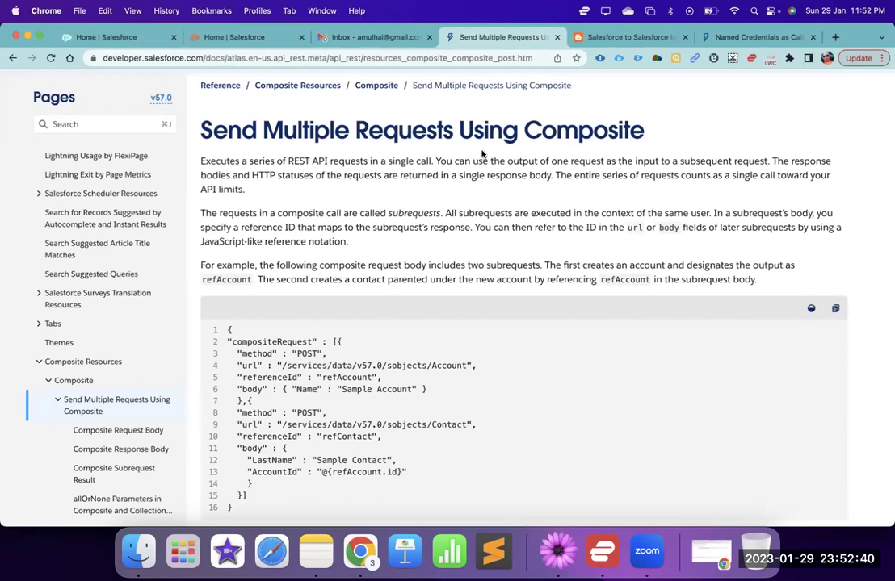
- In the first org's Setup, allow notifications and reach App Manager via a Quick Find search for 'app'
click(131, 41)
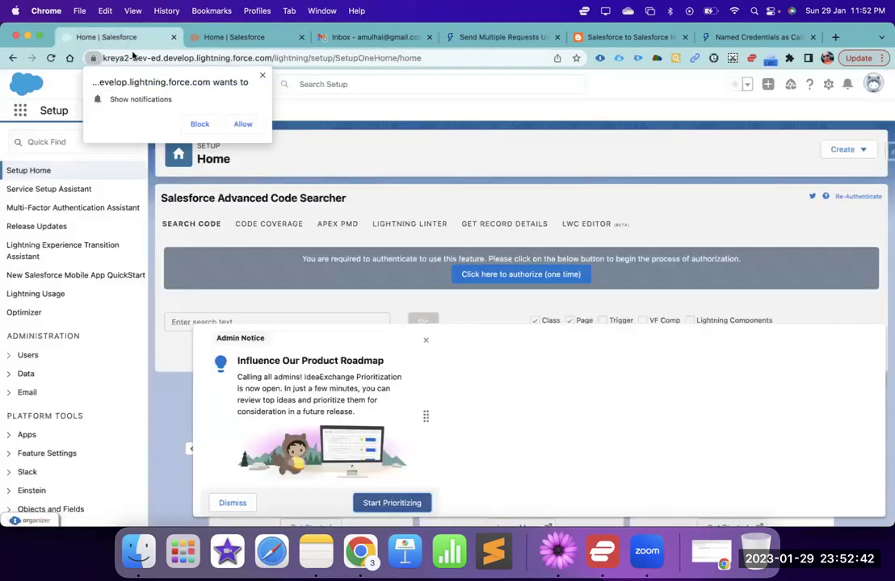
click(241, 123)
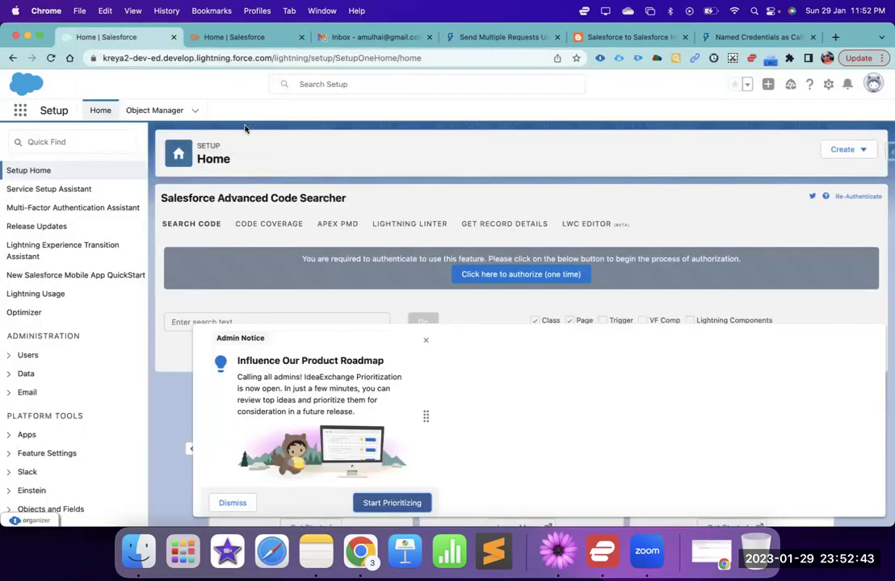
click(105, 142)
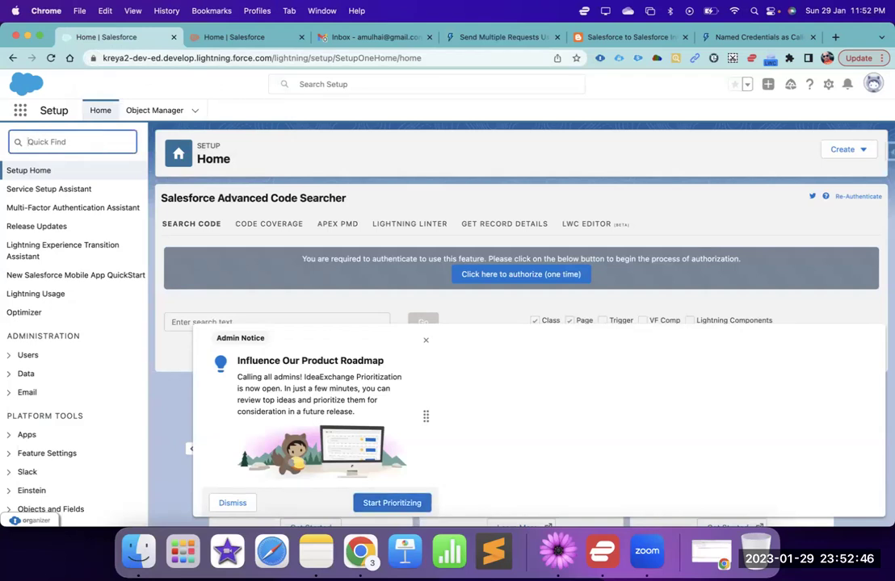
text(connect)
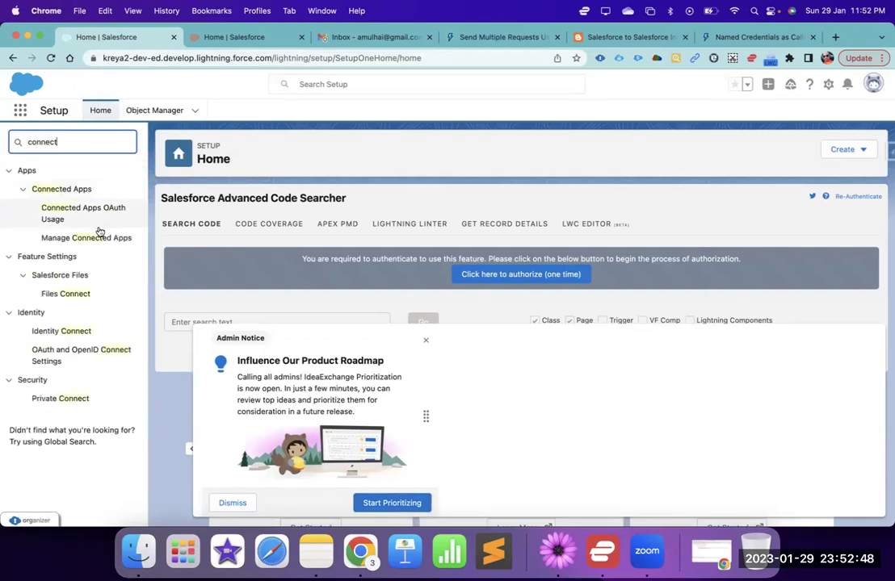
double_click(89, 139)
text(app)
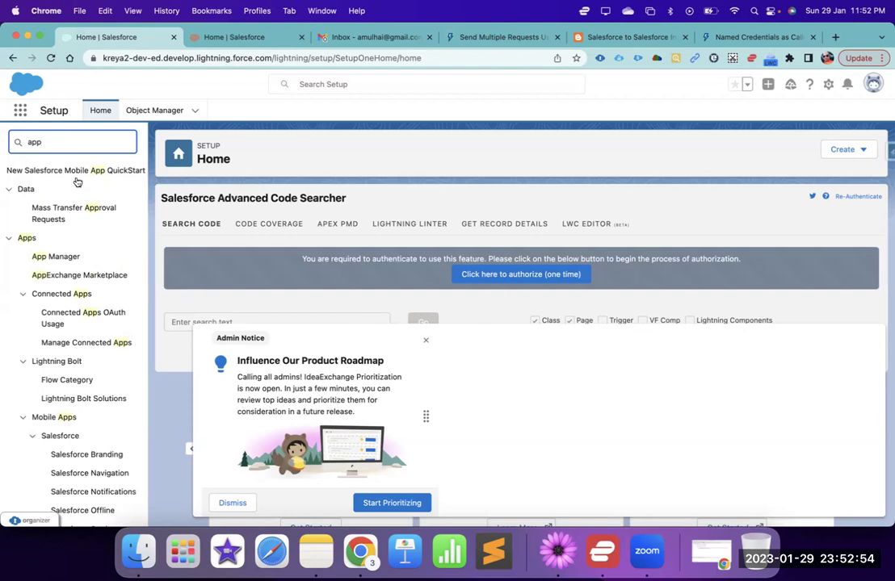
click(67, 257)
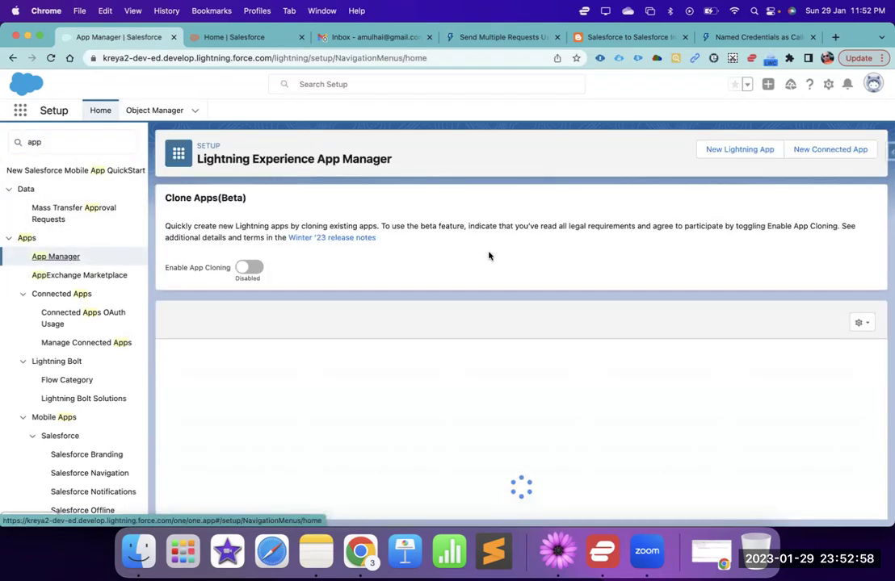
scroll(432, 404, down, 2)
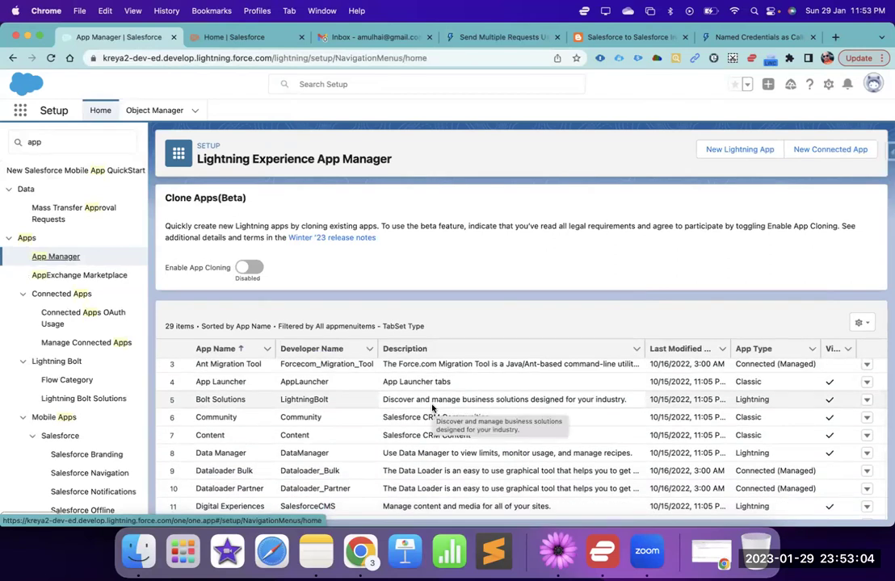
- In the second org's tab, launch the Sales app by searching 'sale' in the App Launcher
click(244, 38)
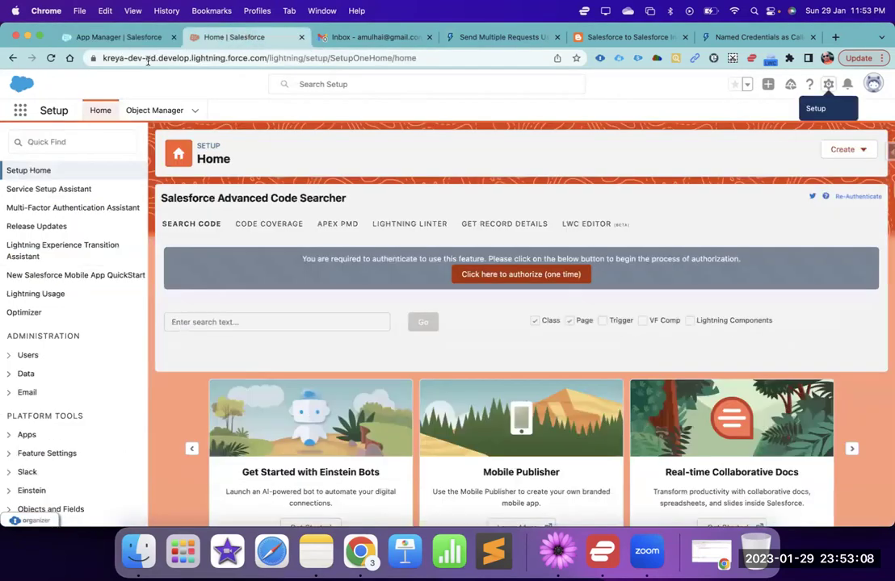
click(117, 58)
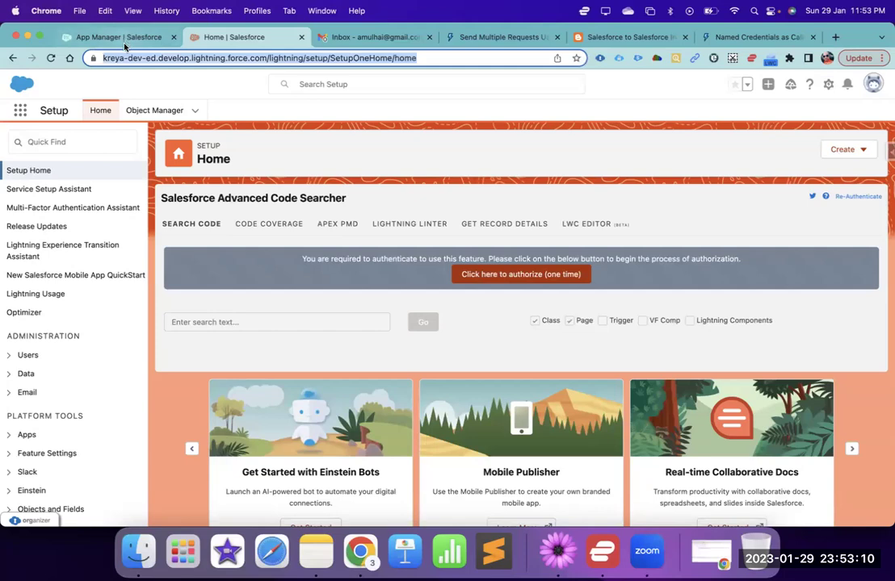
click(108, 36)
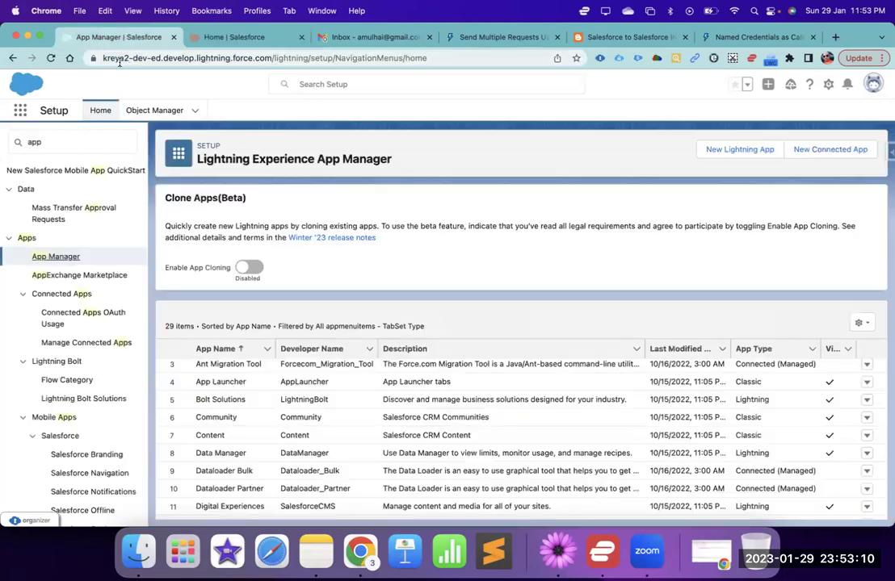
click(214, 36)
click(150, 38)
click(204, 36)
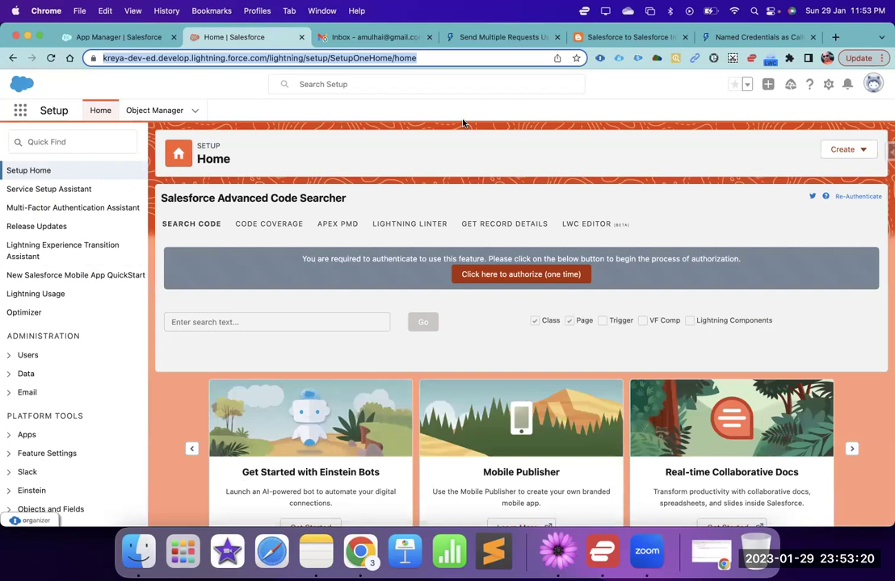
click(19, 110)
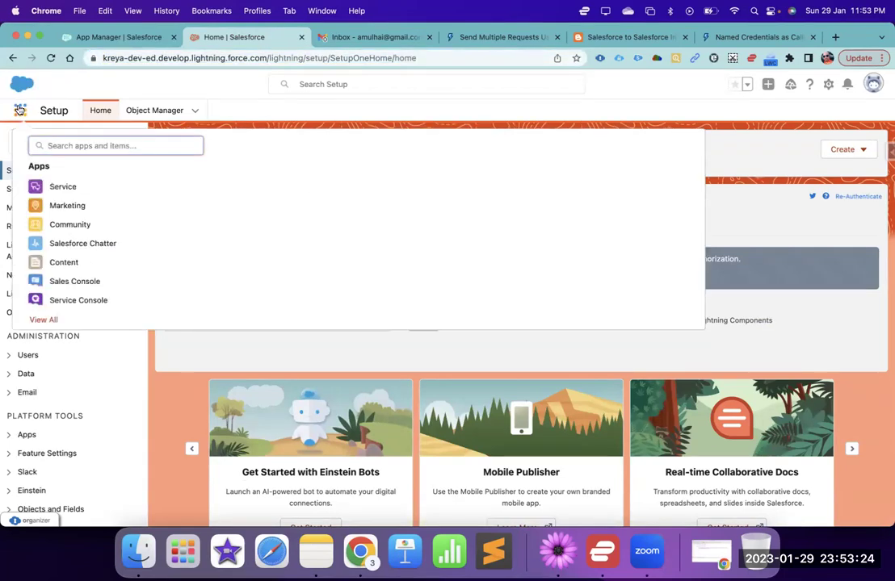
text(sale)
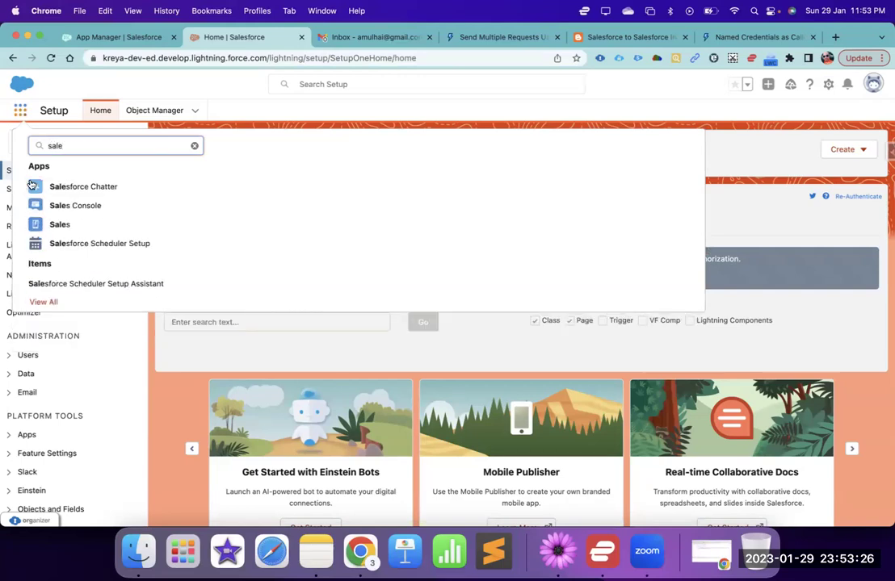
click(48, 224)
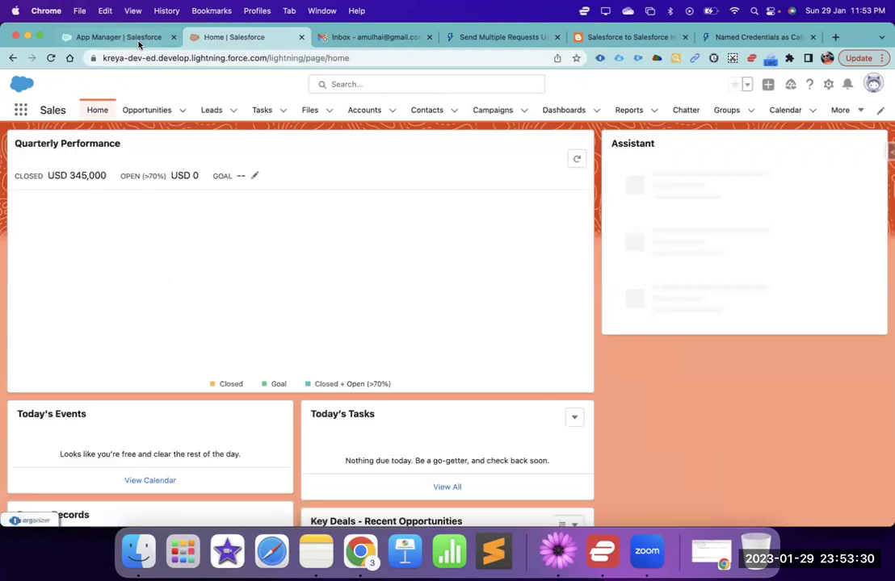
- Launch the Sales app in the first org's tab as well, searching 'sal'
click(137, 38)
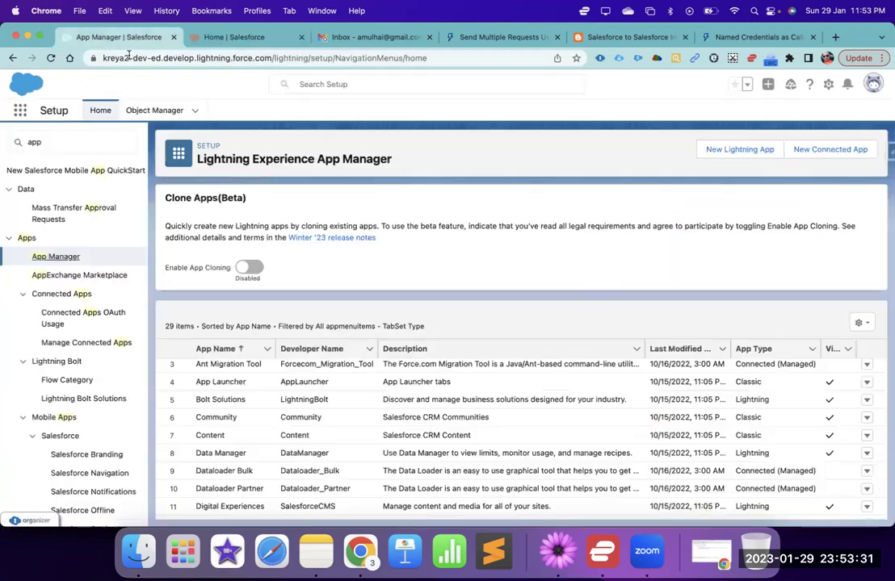
click(19, 112)
text(sal)
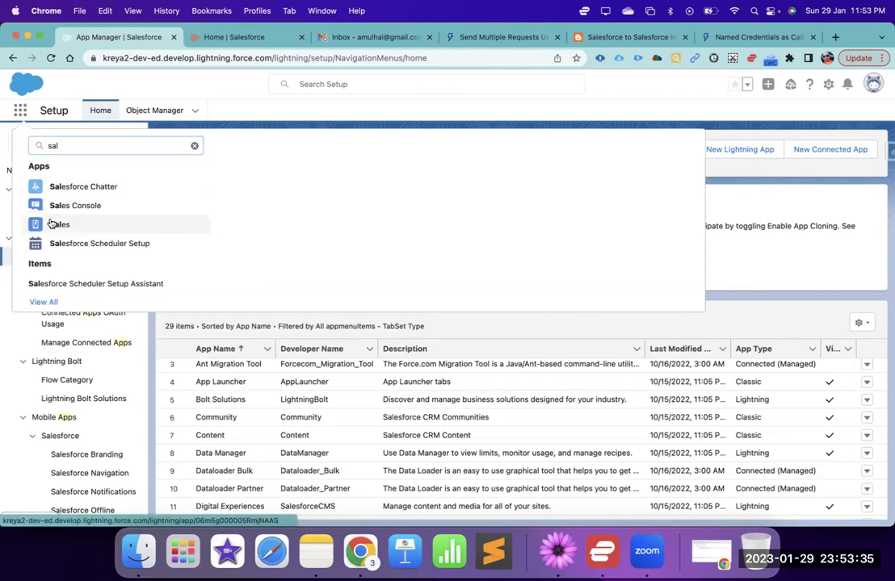
click(51, 223)
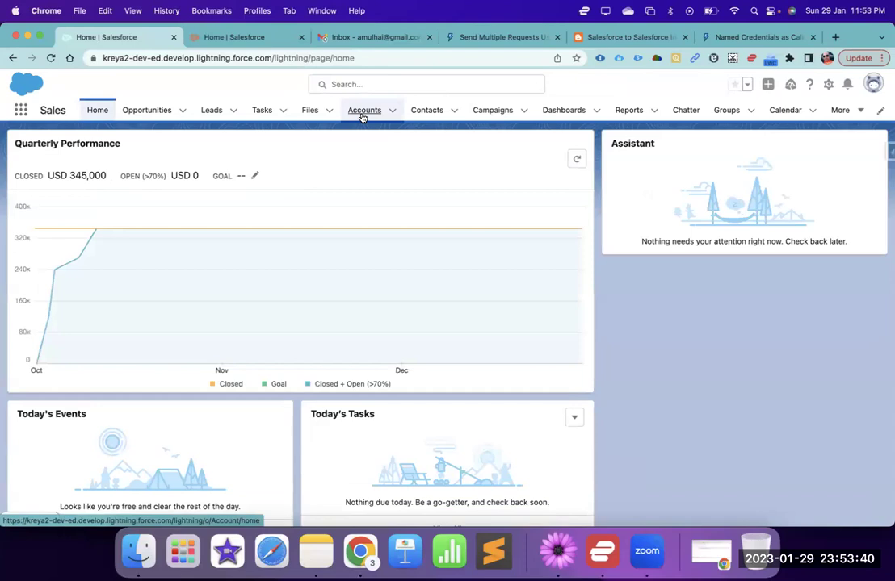
- Start a new account named ChatGPT Inc from the other org's Accounts list
click(364, 111)
click(237, 37)
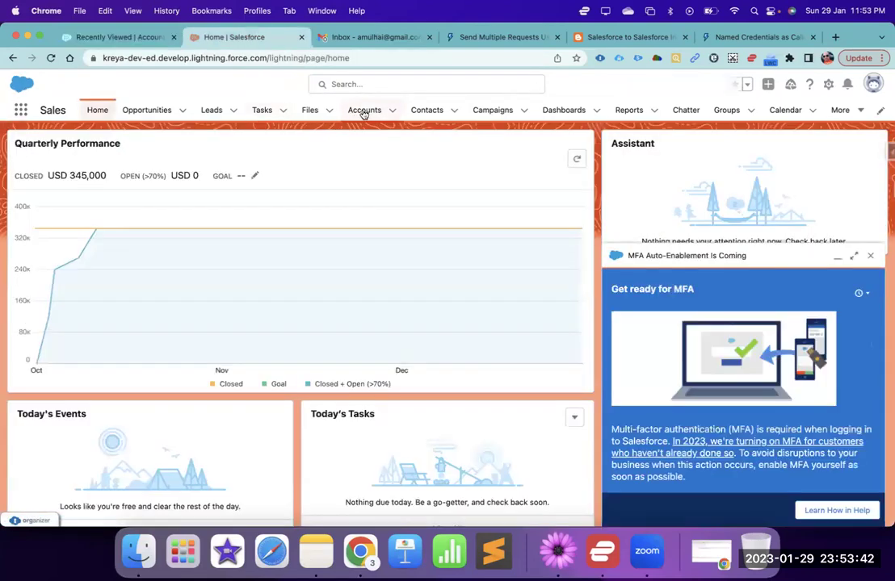
click(366, 112)
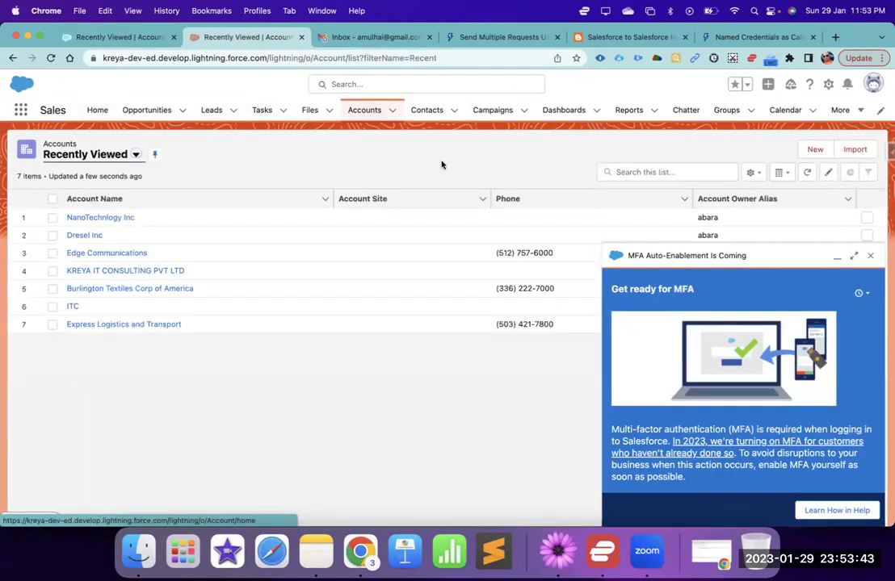
click(872, 260)
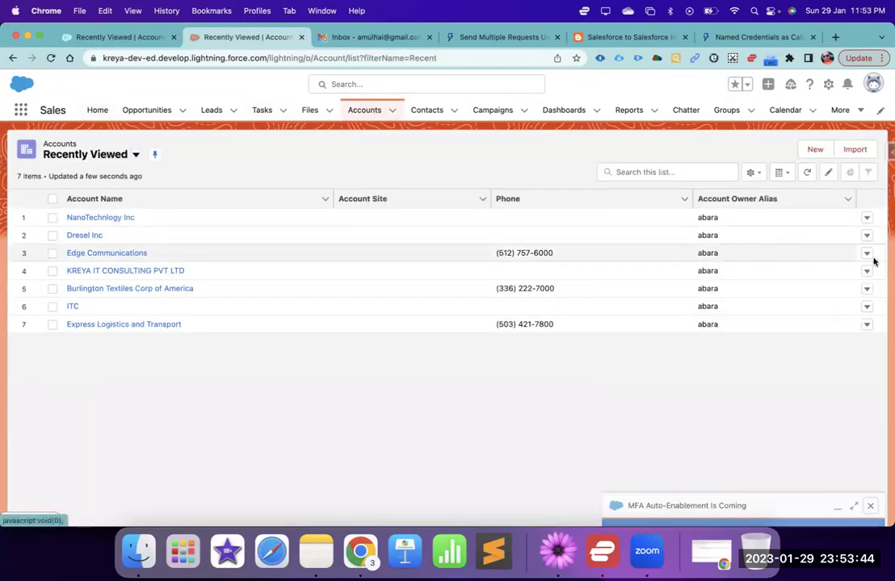
click(814, 150)
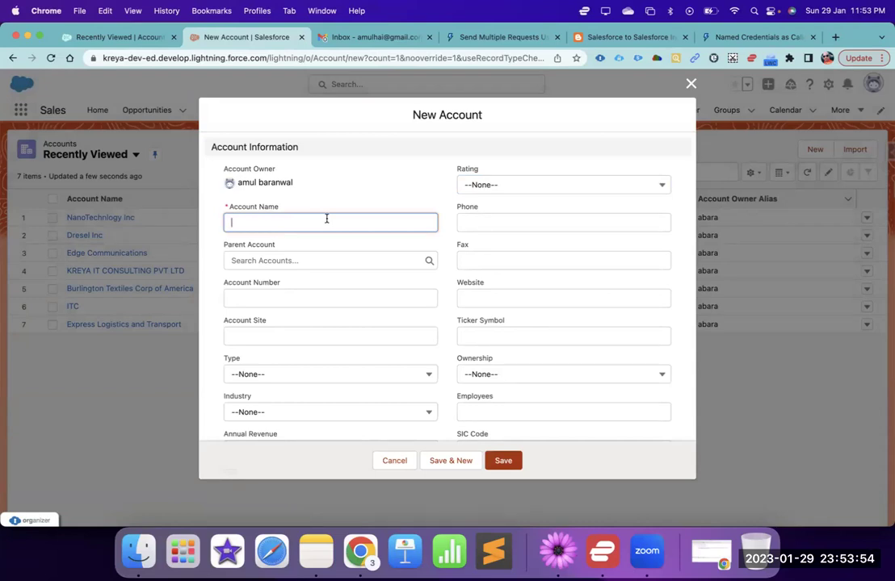
text(ChatGP)
key(BackSpace)
key(BackSpace)
key(BackSpace)
text(PT Inc)
- Set the account's Rating to Hot and Industry to Agriculture
click(489, 185)
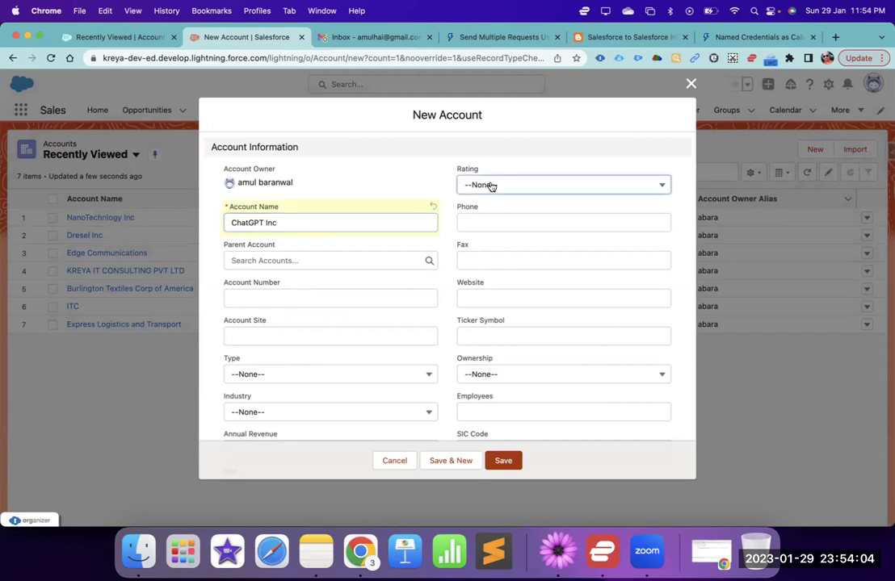
click(489, 228)
scroll(453, 266, down, 4)
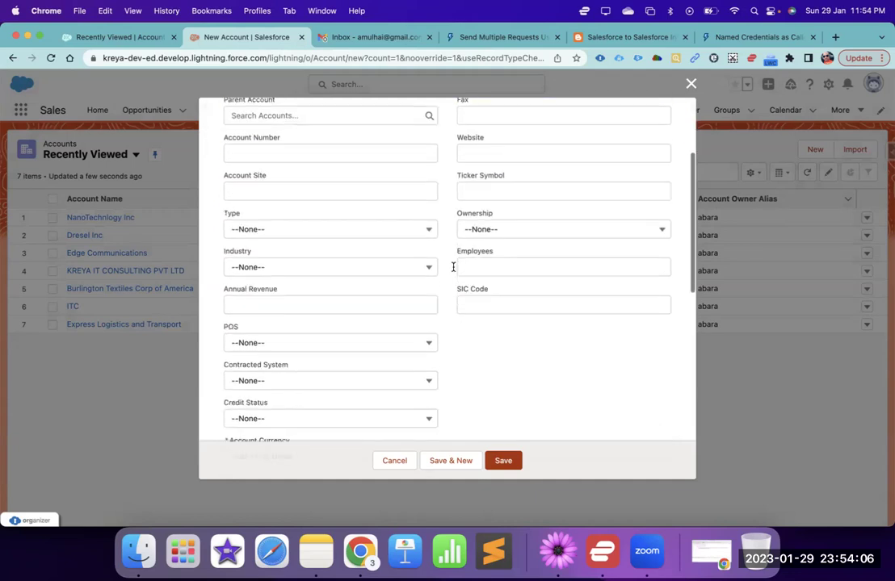
click(339, 253)
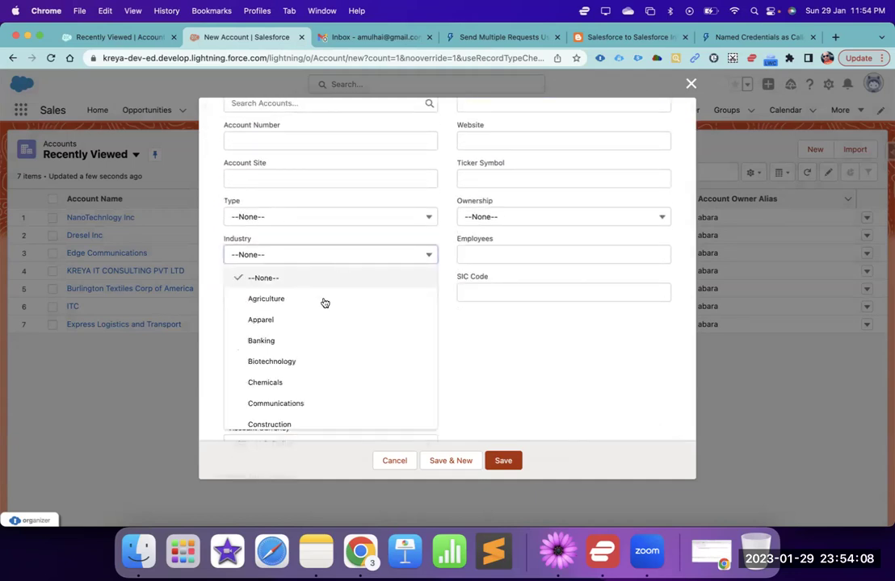
click(323, 299)
scroll(323, 299, down, 2)
- Set POS2, Contracted System2 and Credit Status2, then save the account
click(318, 259)
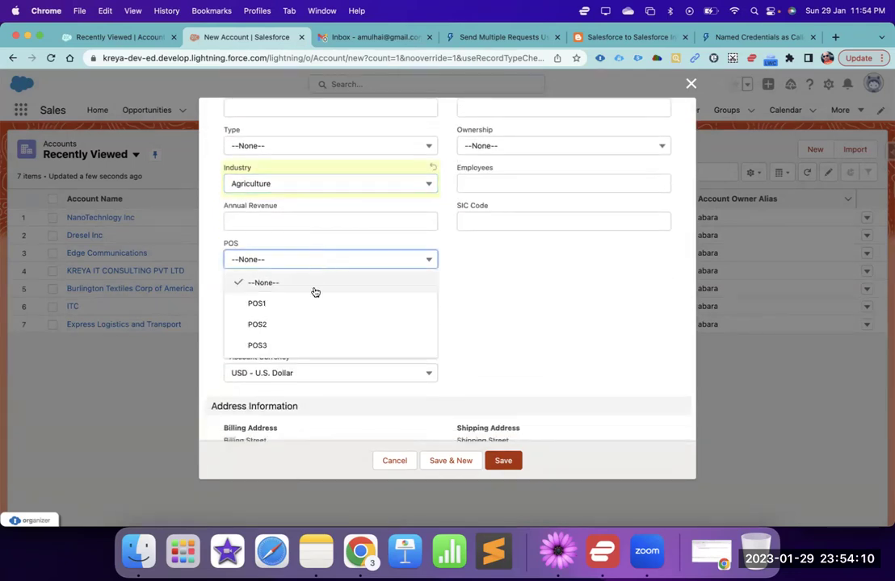
click(310, 322)
click(317, 297)
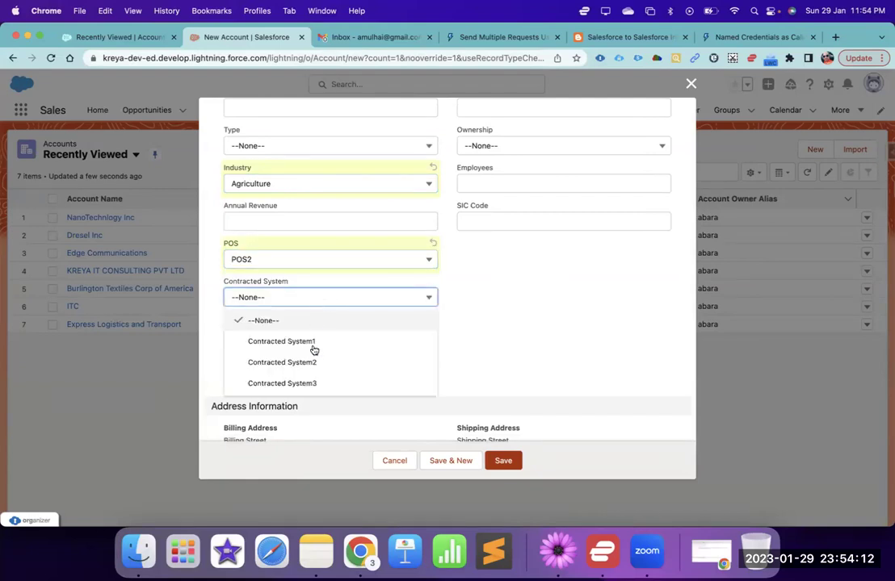
click(312, 362)
click(326, 338)
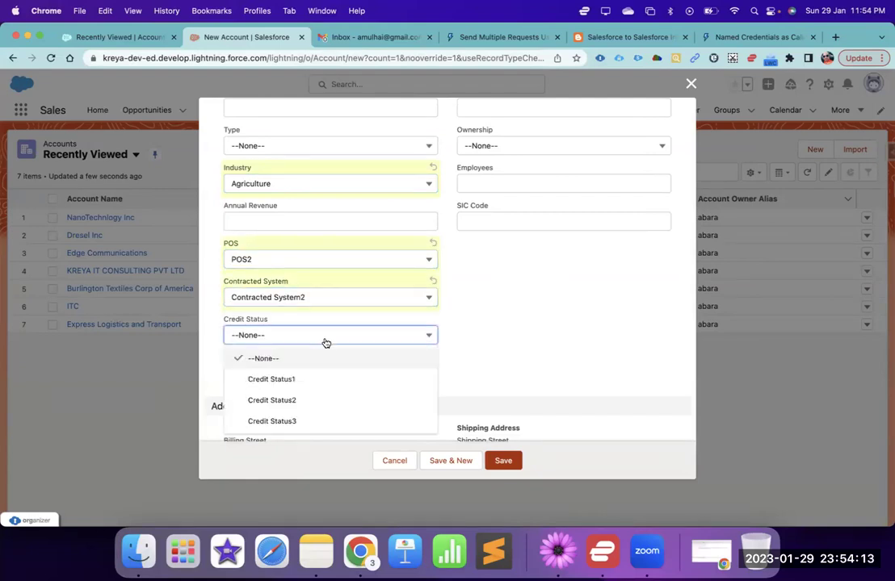
click(315, 402)
scroll(389, 381, down, 5)
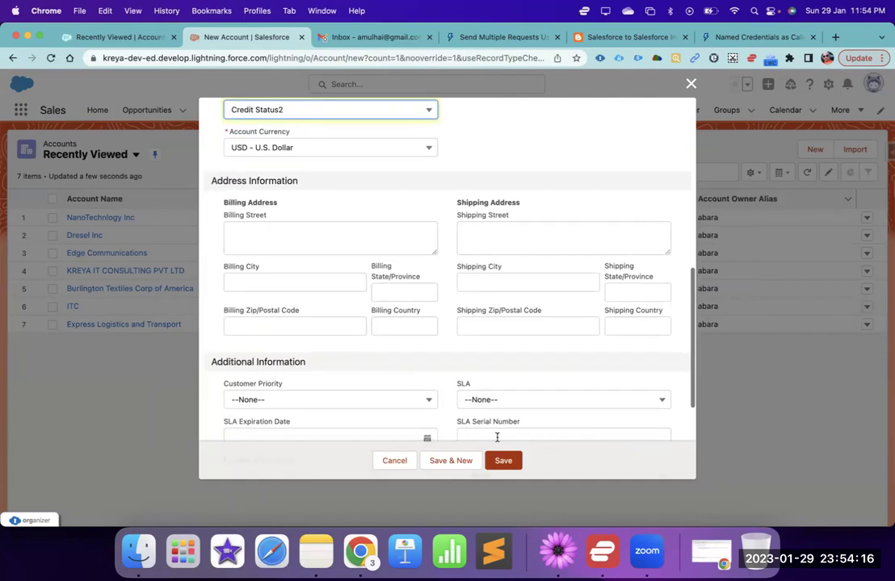
click(504, 461)
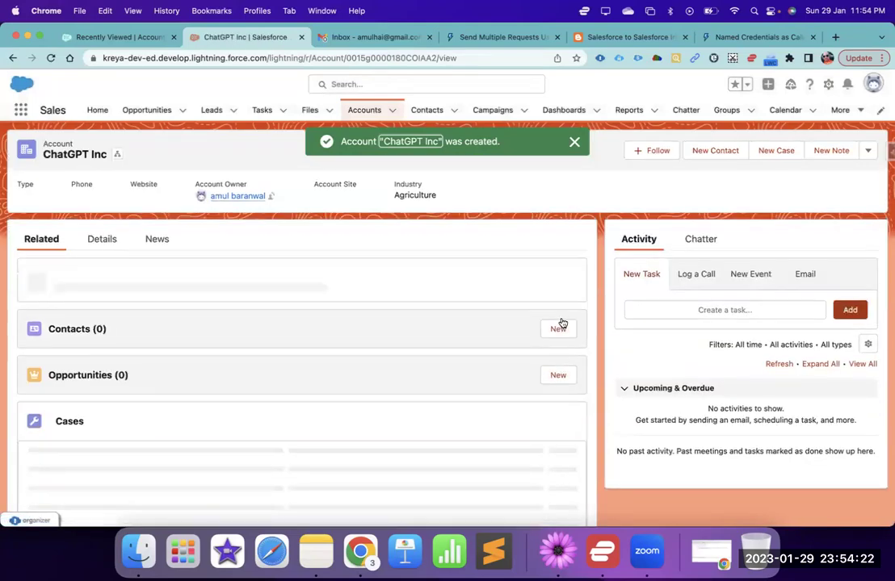
- Start a new ChatGPT Inc contact with salutation Mr. and the contact's first and last name
click(559, 315)
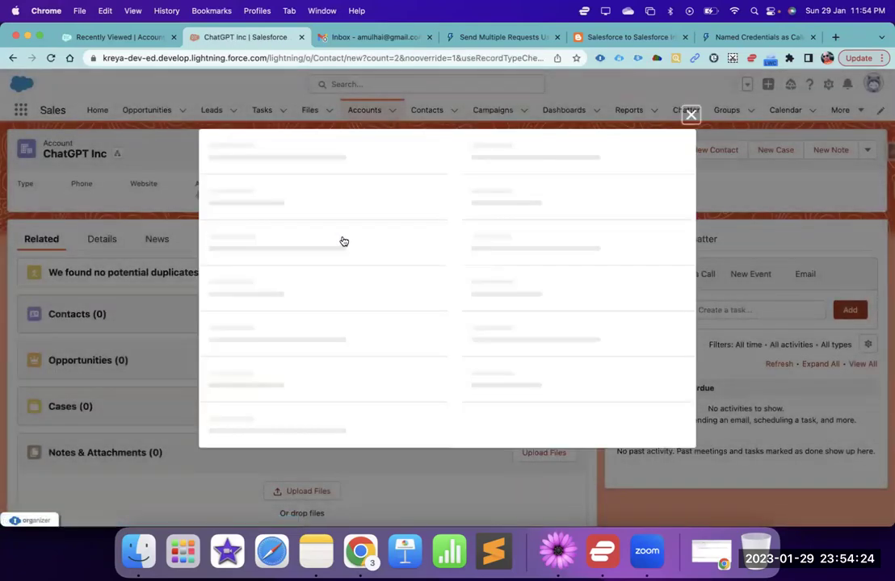
click(343, 242)
click(320, 283)
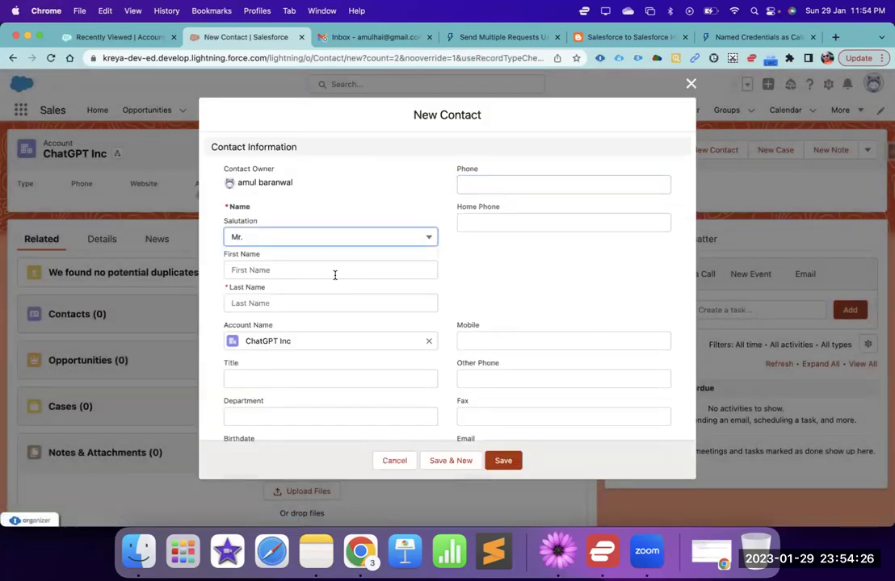
click(334, 274)
text(Chat)
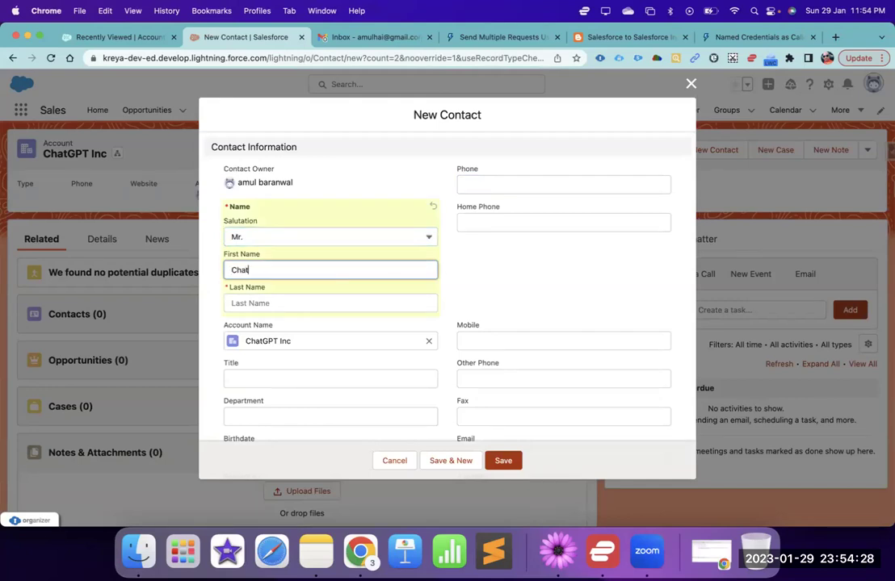
key(Tab)
text(J)
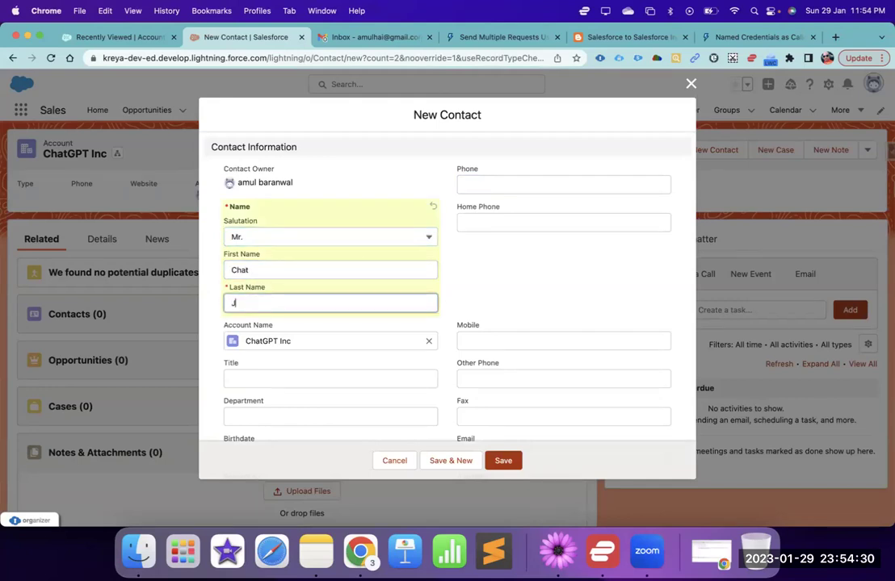
text(r)
- Enter the contact's mobile number and e-mail address, then select the e-mail to copy it
click(484, 343)
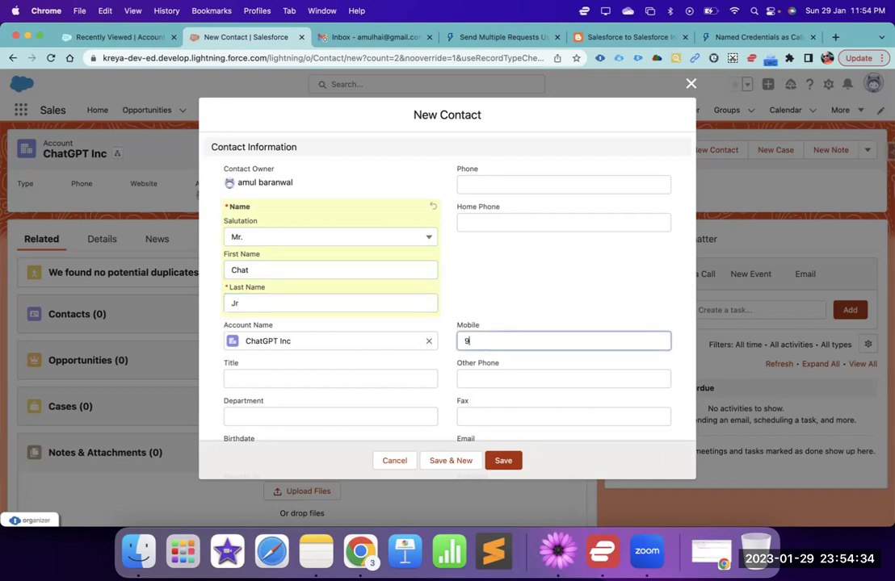
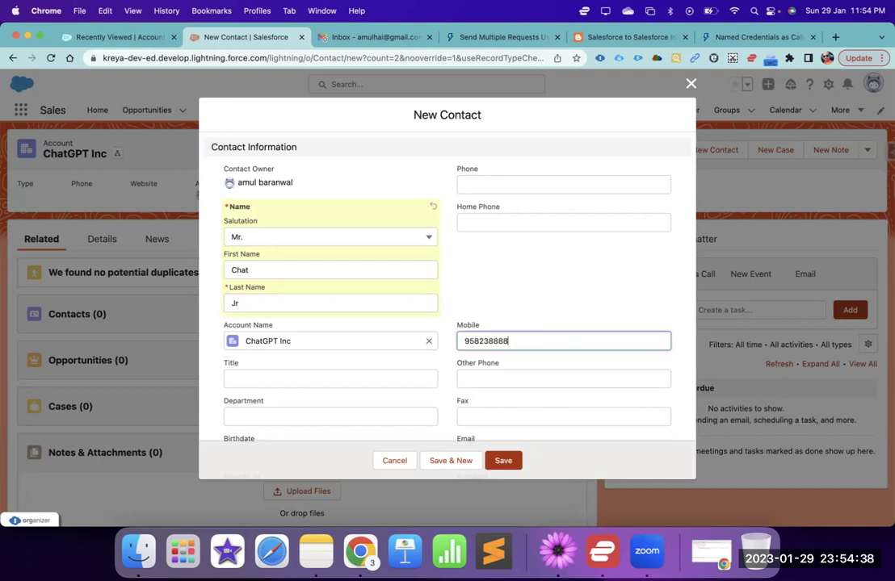
scroll(409, 416, down, 2)
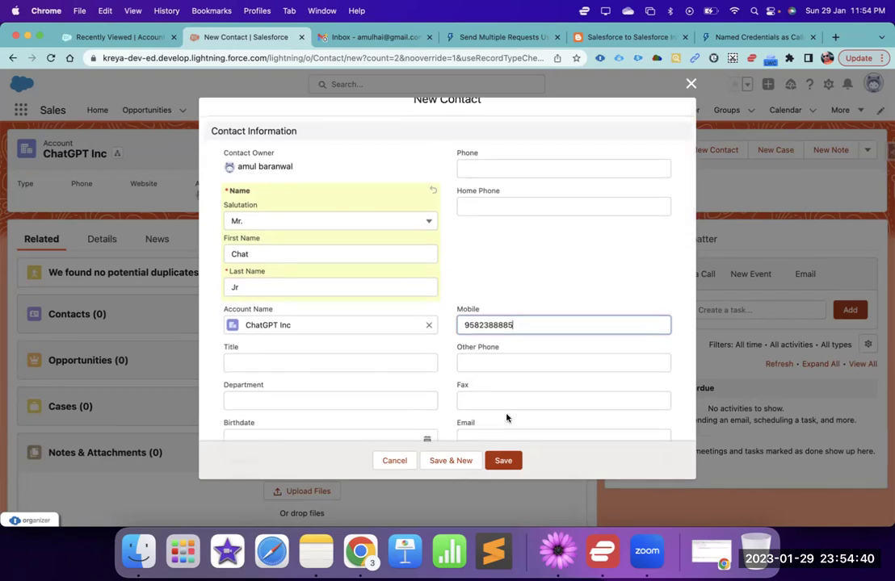
click(497, 415)
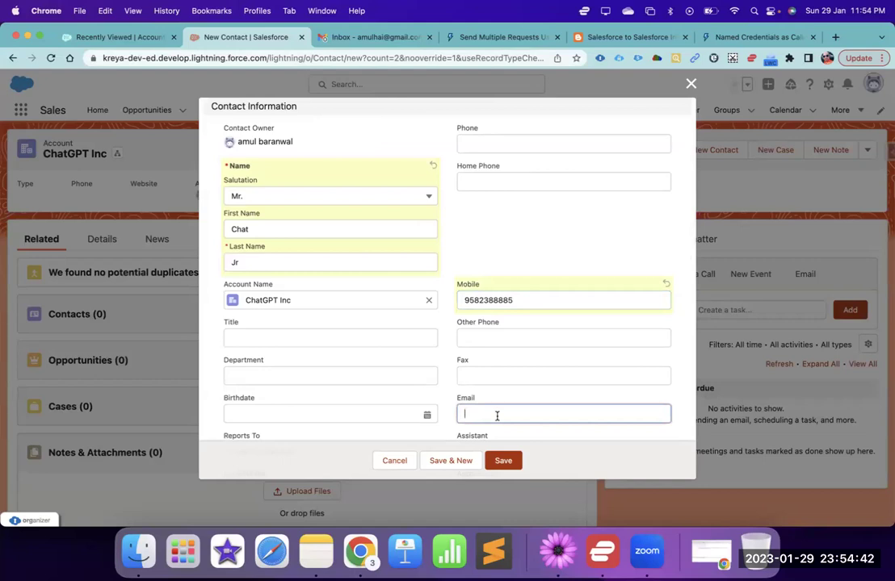
key(super+a)
key(super+c)
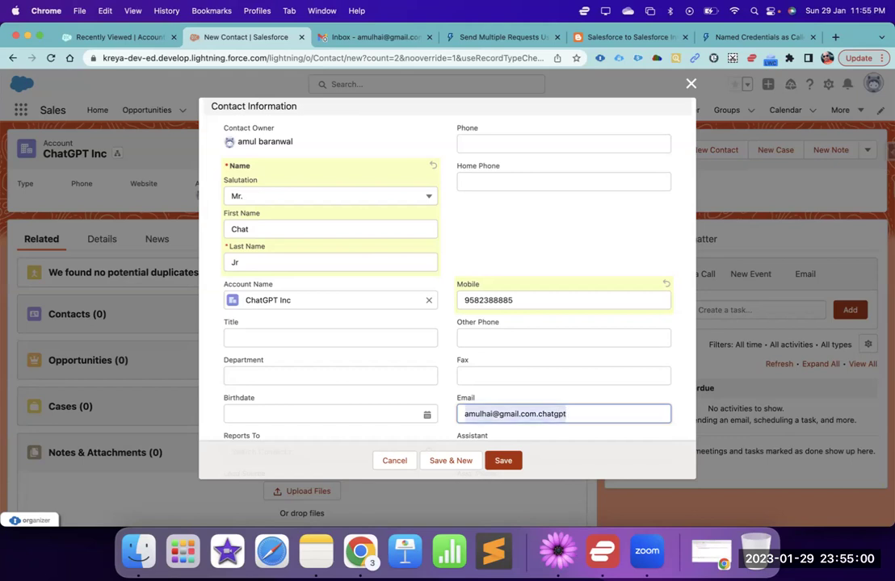
- Paste the e-mail into Email External Id and save the contact
scroll(313, 389, down, 5)
scroll(299, 320, down, 3)
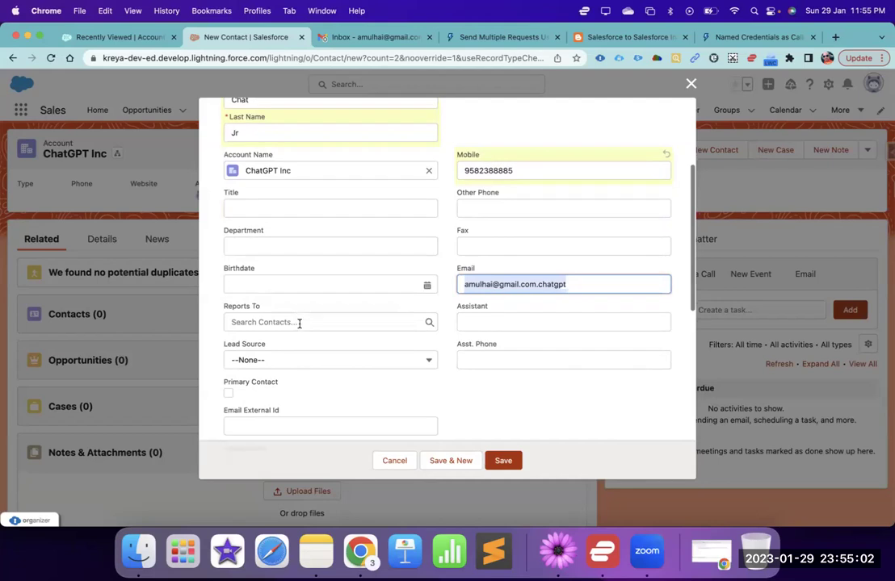
click(309, 396)
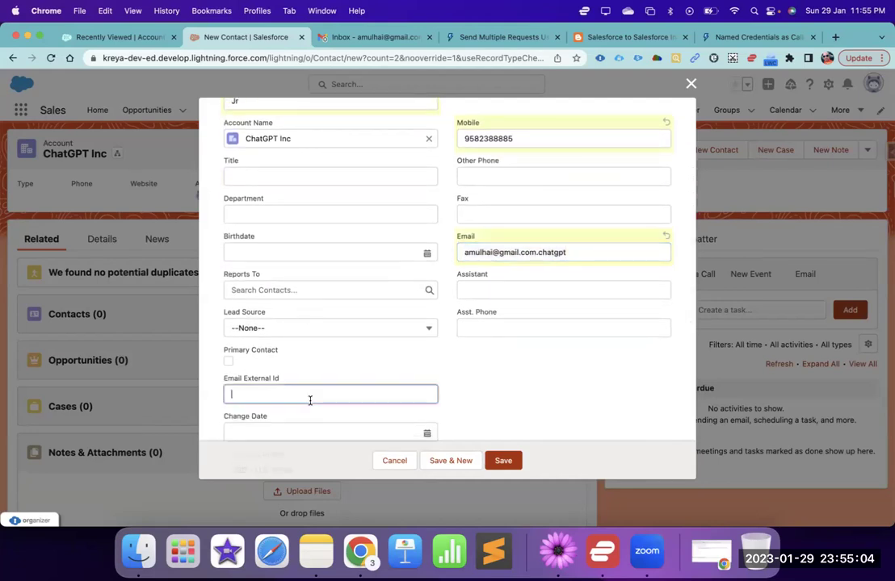
key(super+v)
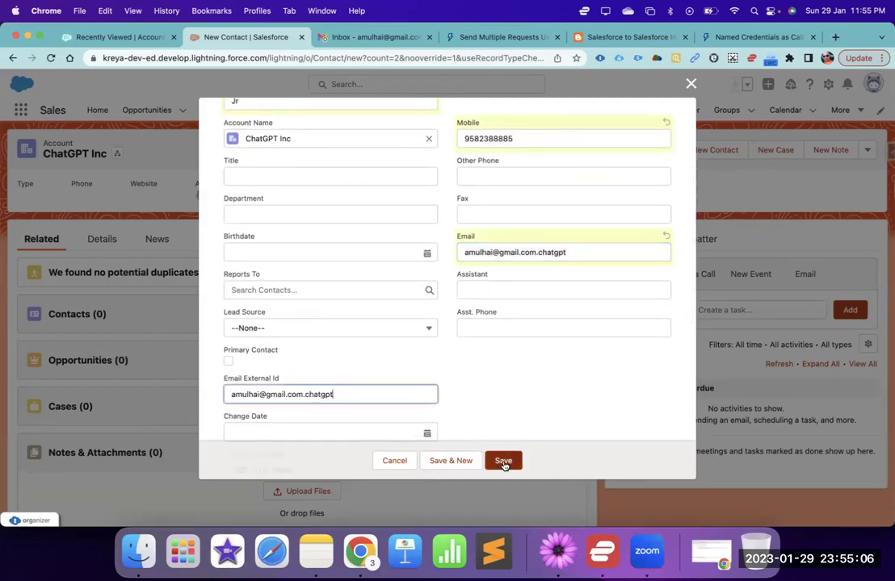
click(503, 461)
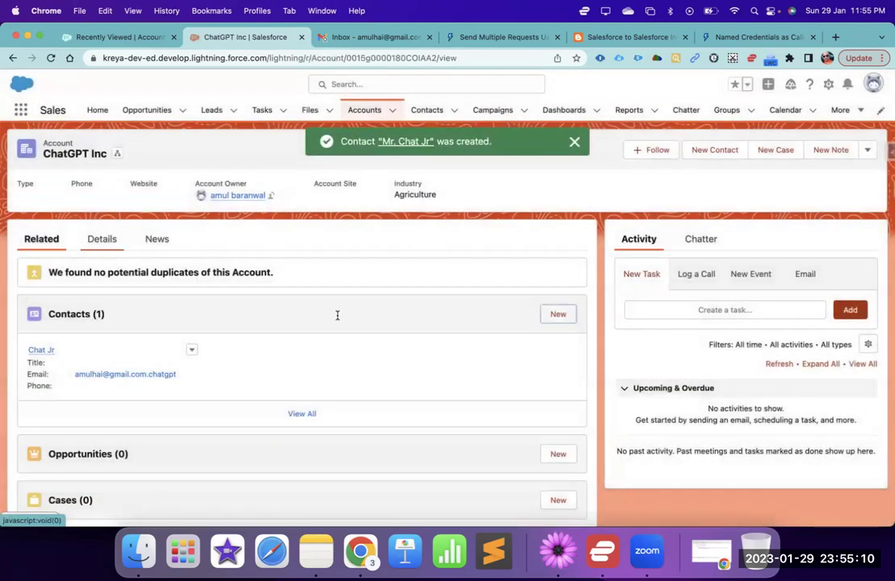
- Edit ChatGPT Inc from its actions menu, enter Account Number CHATGPT101, and save
scroll(338, 318, down, 5)
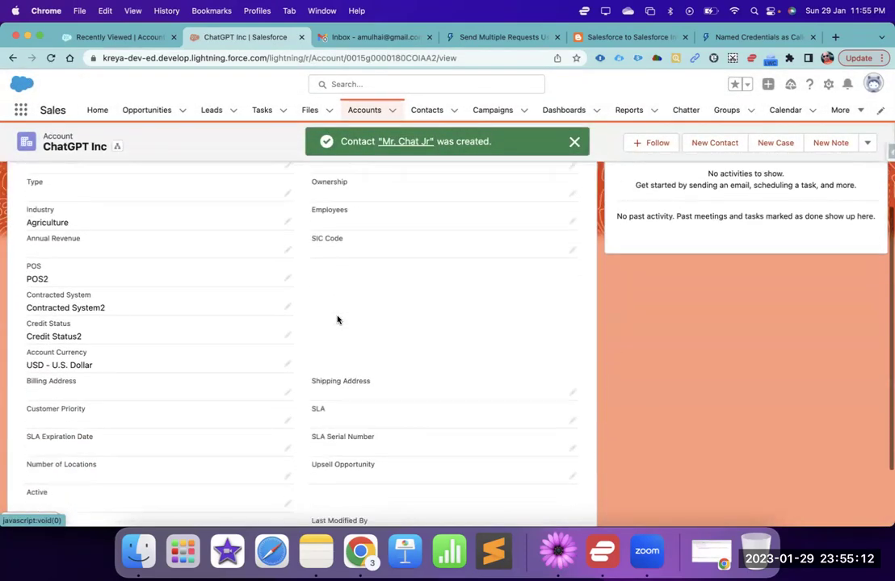
scroll(789, 170, up, 6)
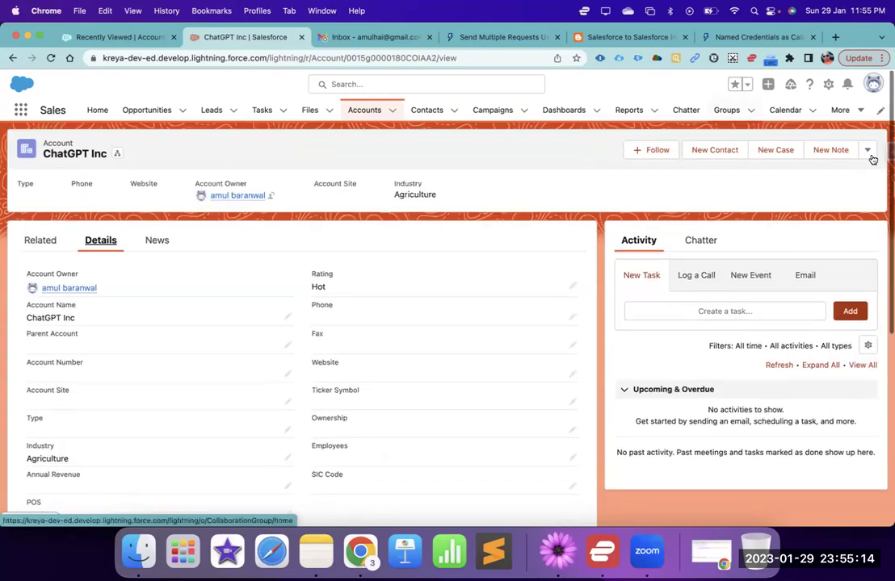
click(867, 150)
click(823, 252)
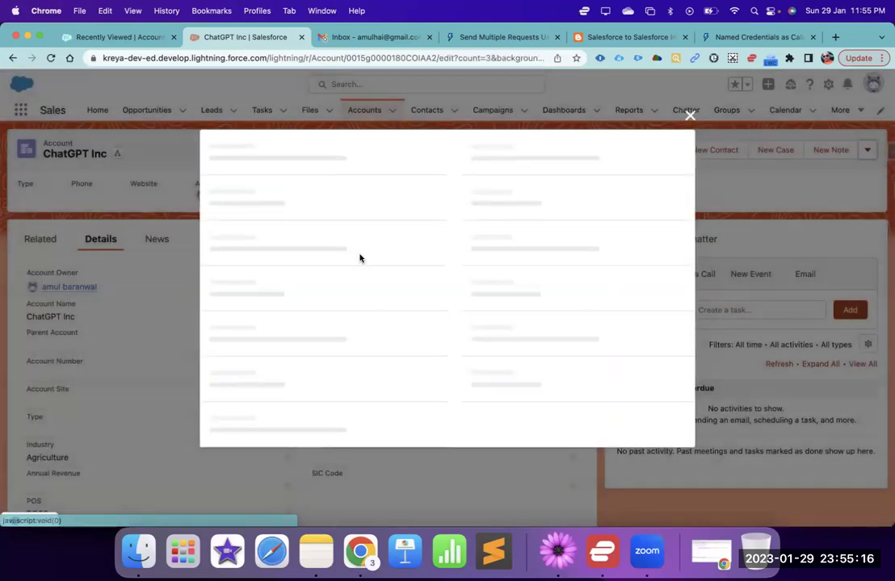
click(326, 257)
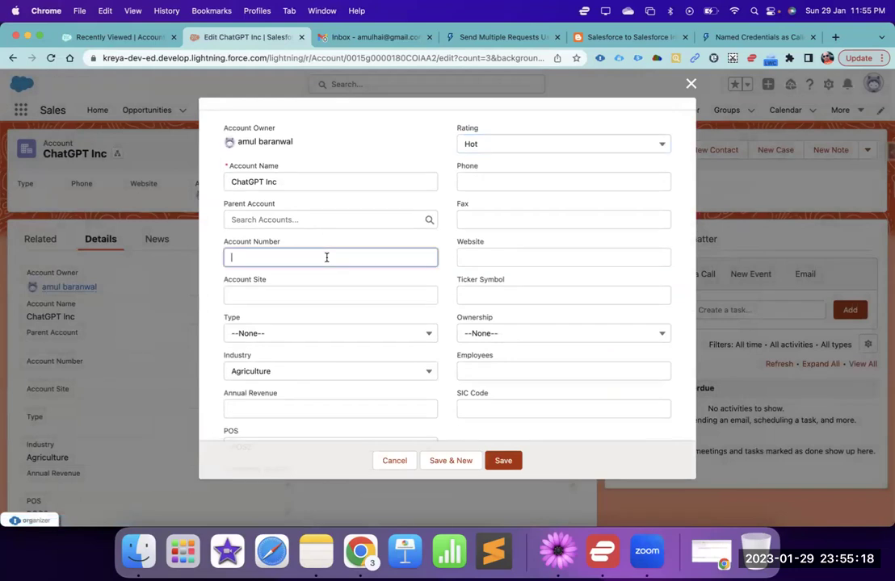
text(CHATGPT101)
click(503, 460)
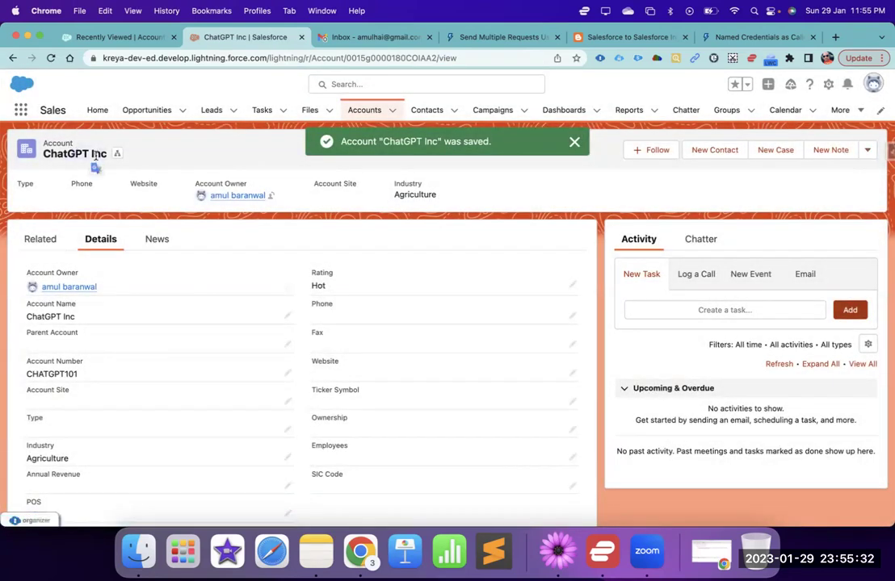
- Open the account's contact from the Related tab and view its Details
click(46, 242)
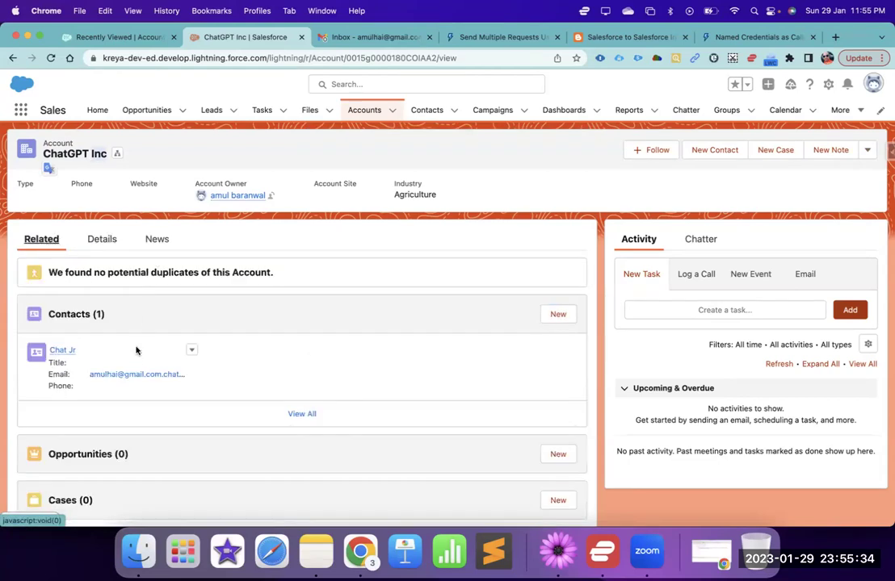
click(67, 353)
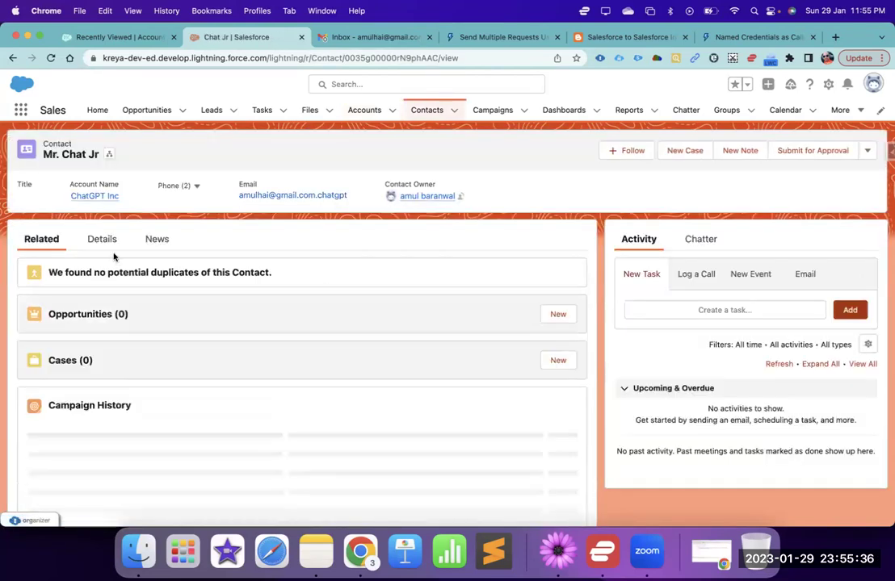
click(101, 240)
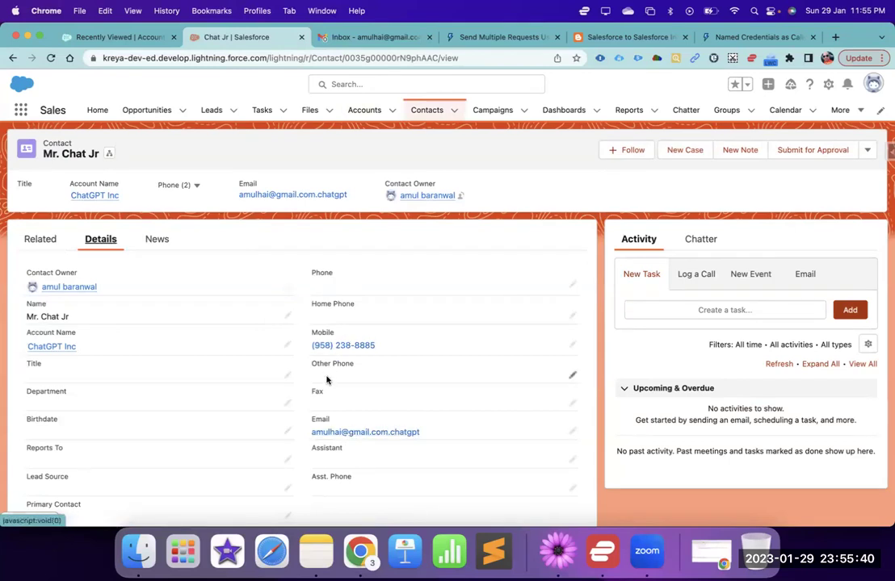
scroll(254, 349, down, 3)
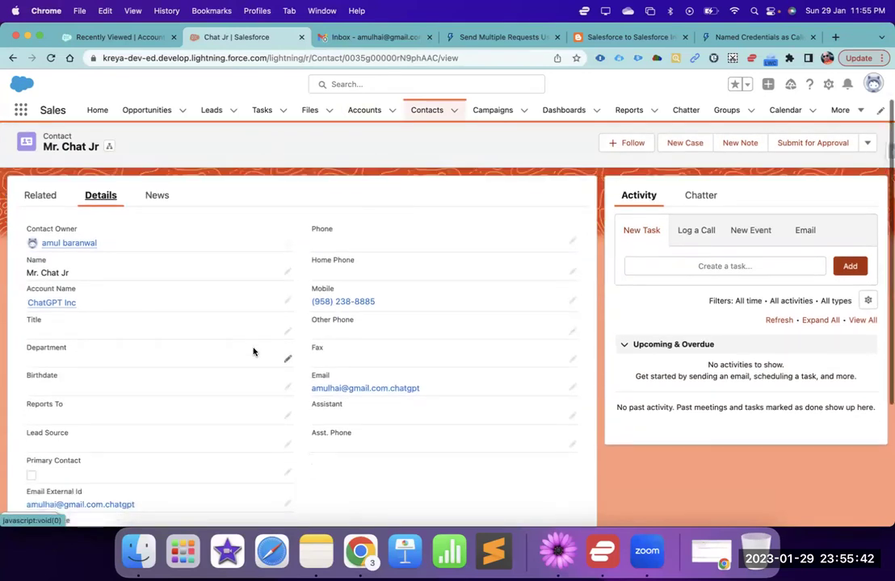
- Check the other org's refreshed accounts list, dismissing the tips popup, then return to the contact
click(140, 37)
click(365, 112)
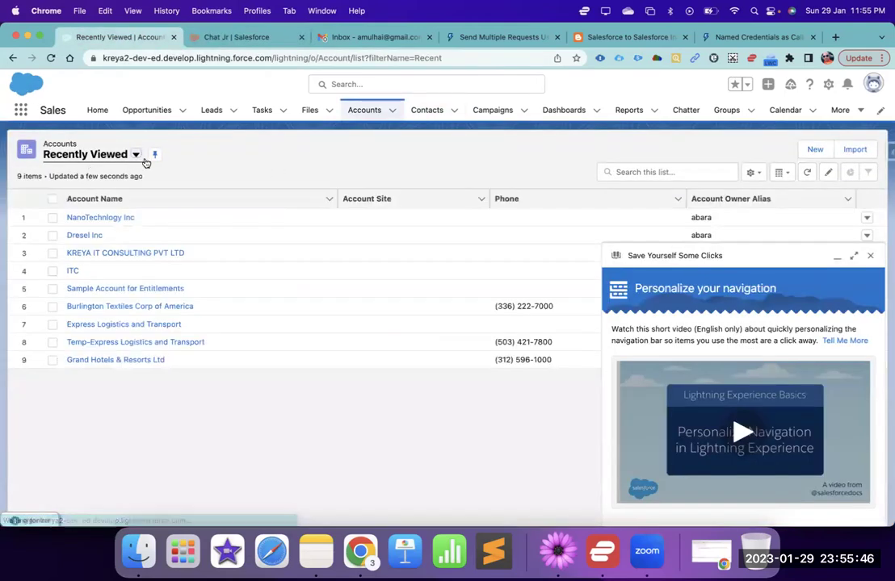
click(869, 259)
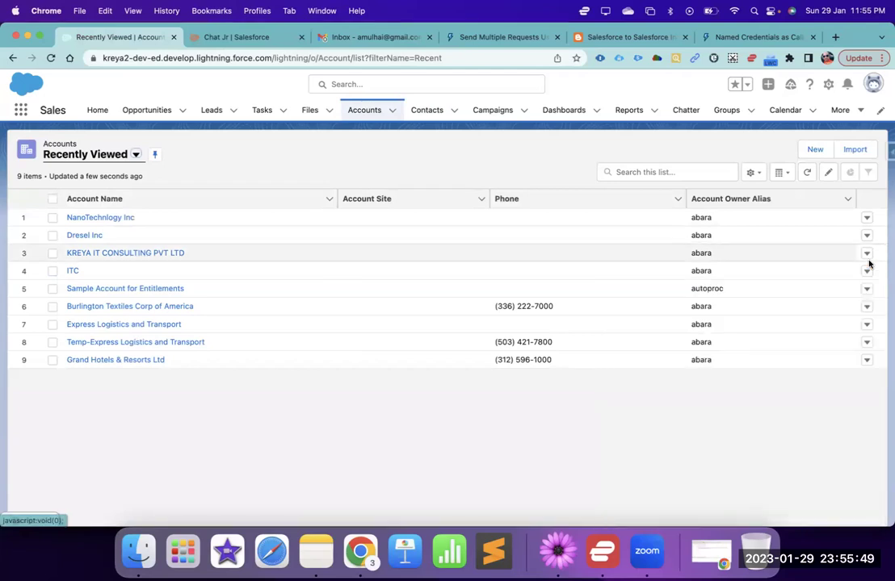
click(216, 36)
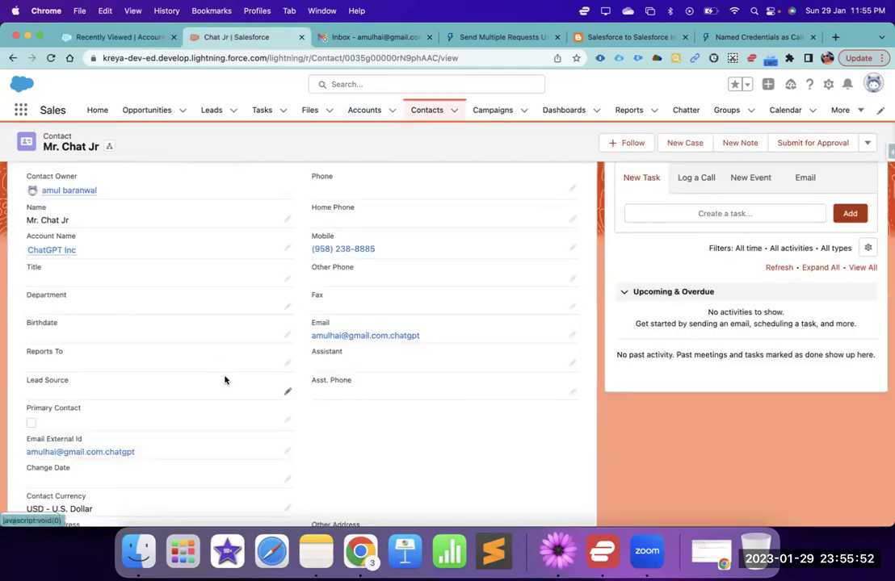
- Tick Primary Contact on the contact and save, then refresh the other org's Accounts list
click(287, 421)
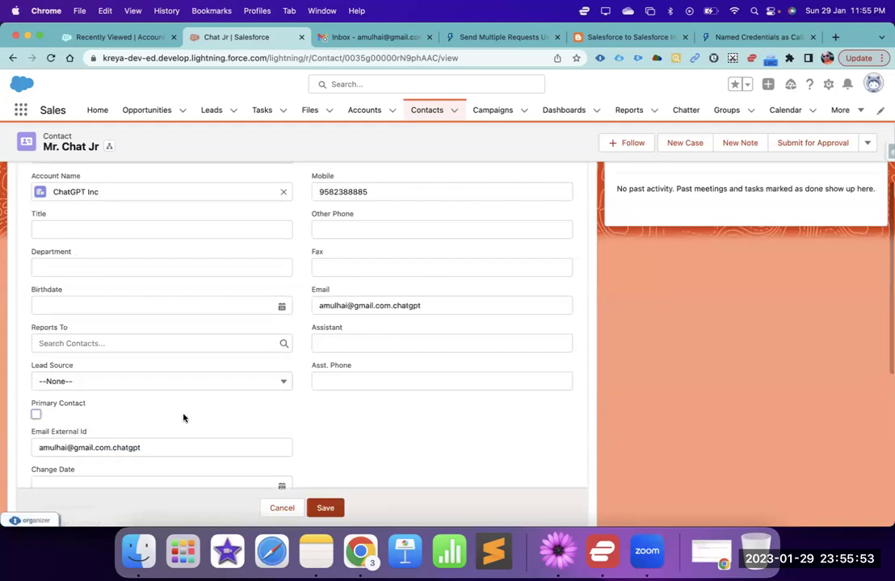
click(36, 415)
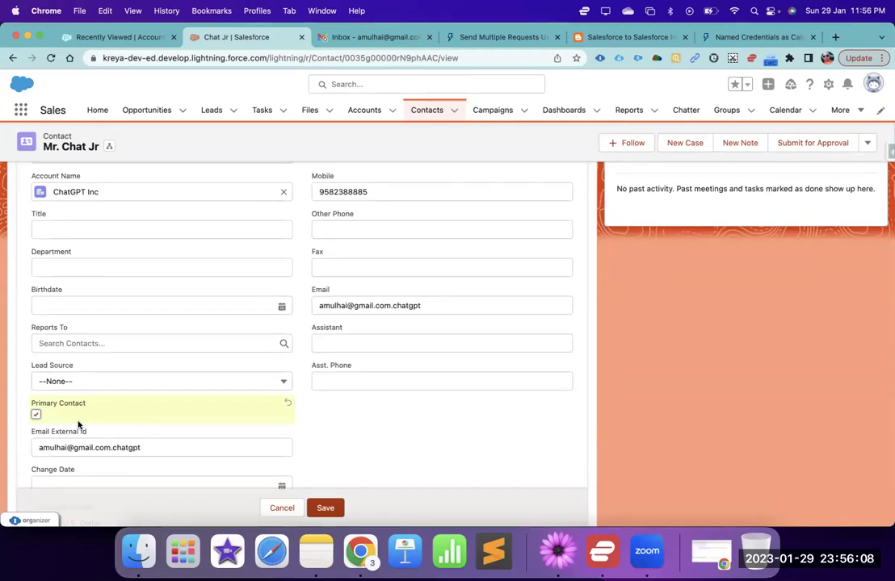
click(324, 509)
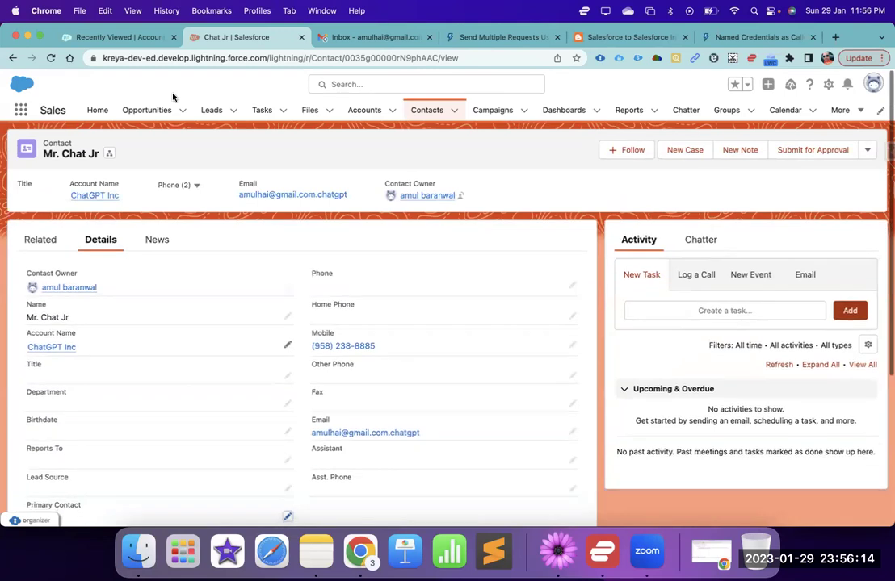
click(149, 38)
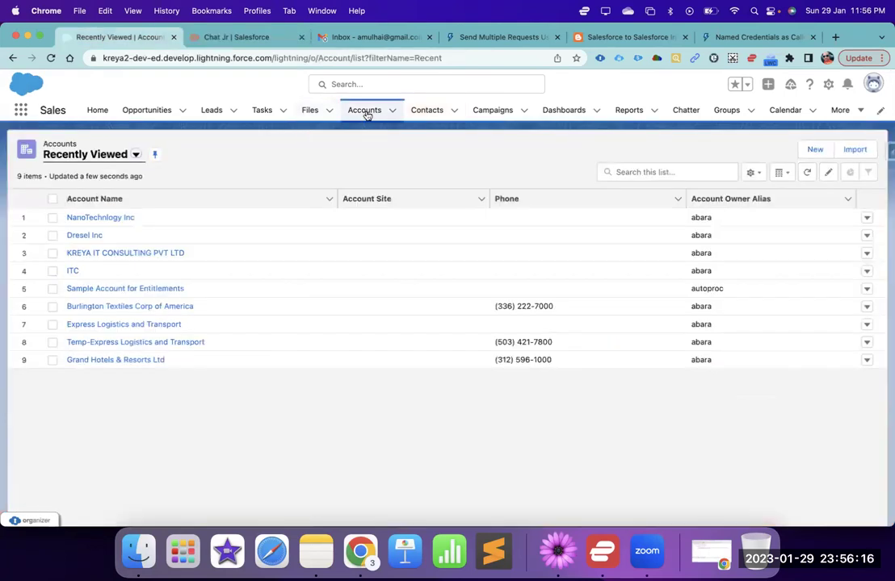
click(366, 112)
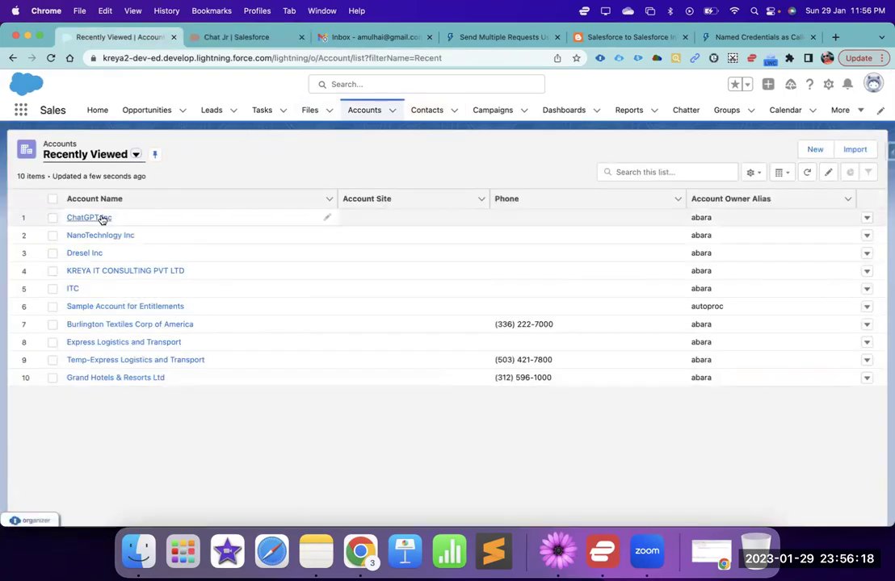
- Open the synced ChatGPT Inc account, review its Details including CHATGPT101, then show its Related tab
click(101, 219)
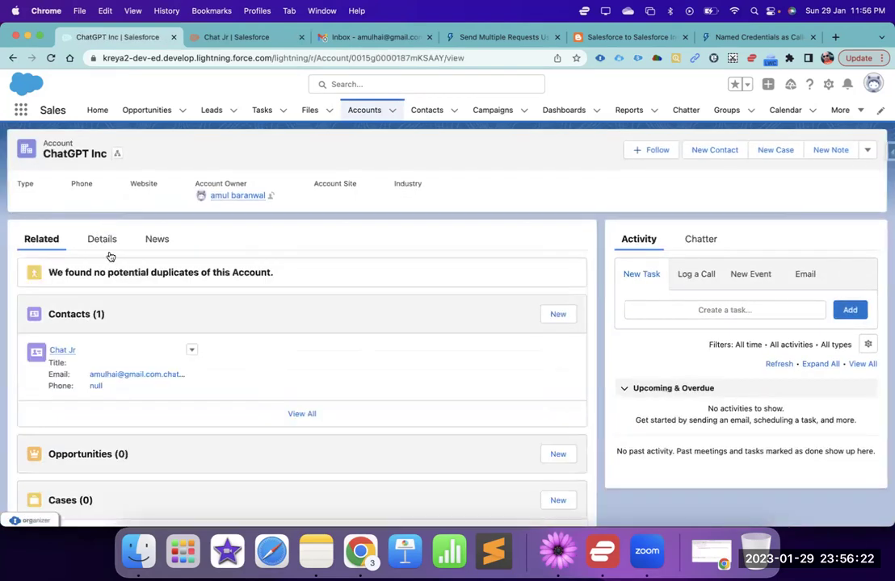
click(103, 239)
scroll(149, 315, down, 5)
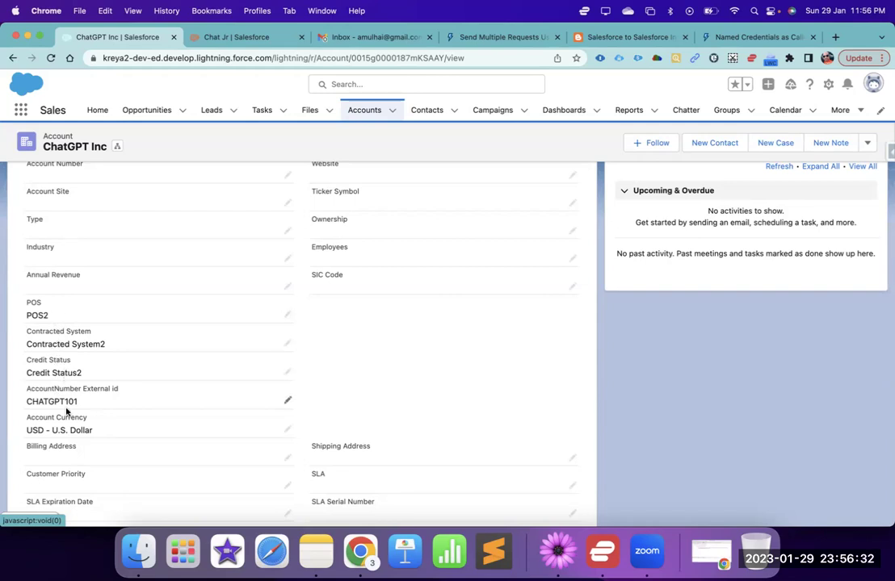
scroll(66, 411, down, 3)
scroll(54, 320, up, 5)
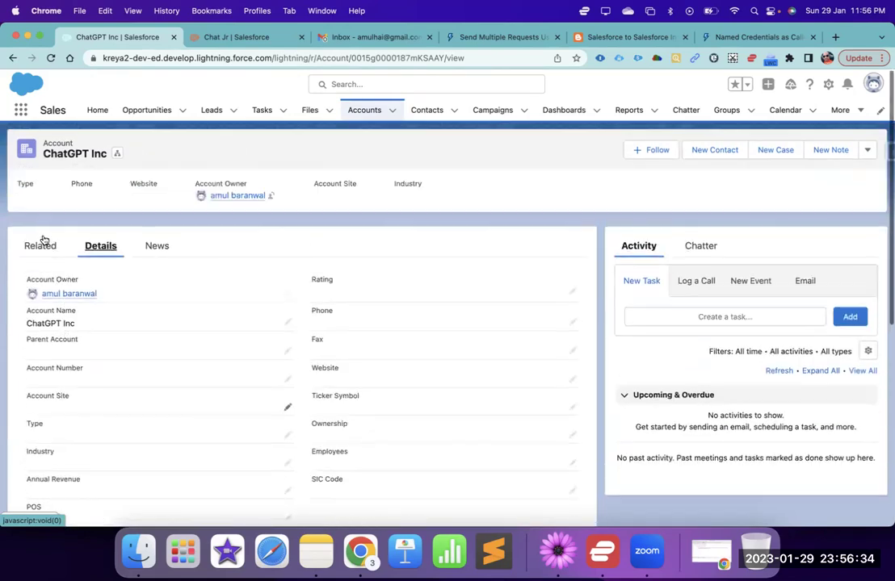
click(42, 244)
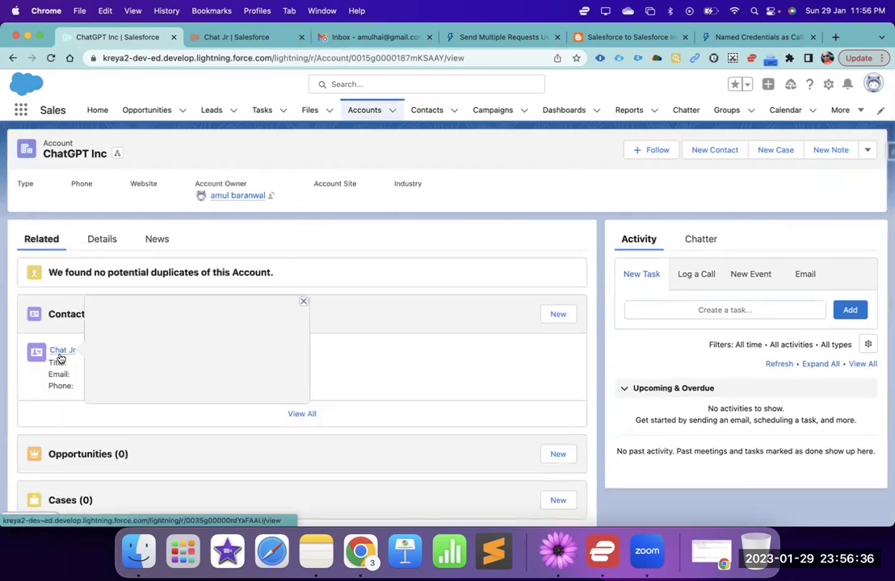
- Open the synced contact from ChatGPT Inc's Contacts list and scroll through its Details fields
click(62, 352)
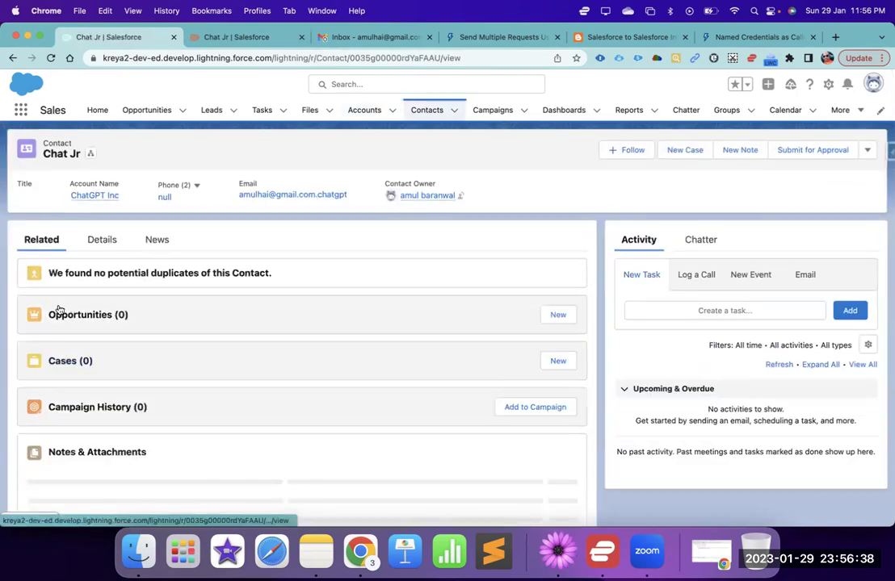
click(101, 249)
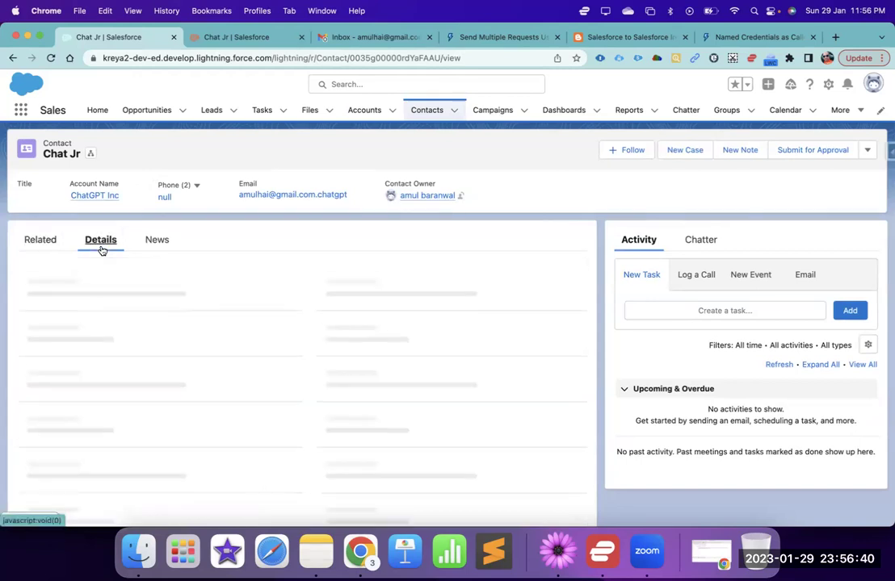
scroll(118, 368, down, 1)
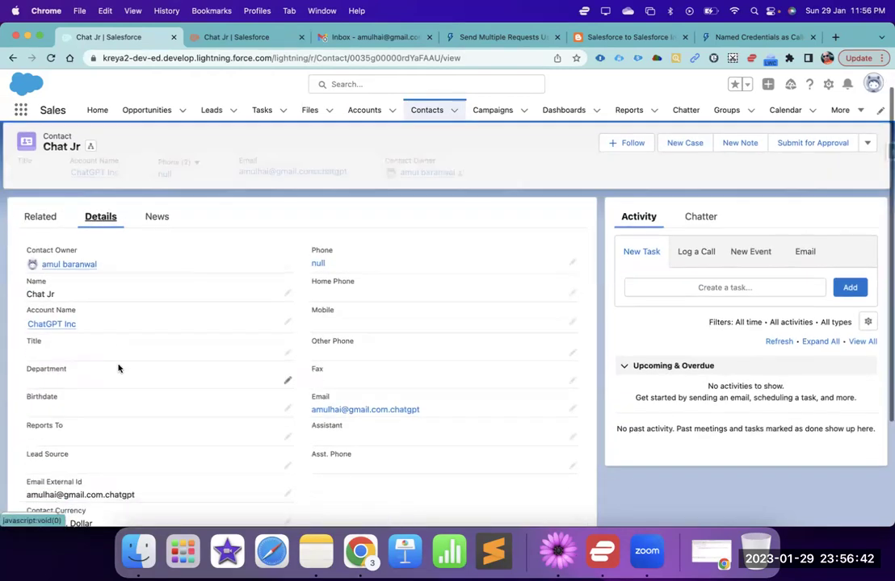
scroll(118, 368, down, 5)
scroll(118, 368, up, 4)
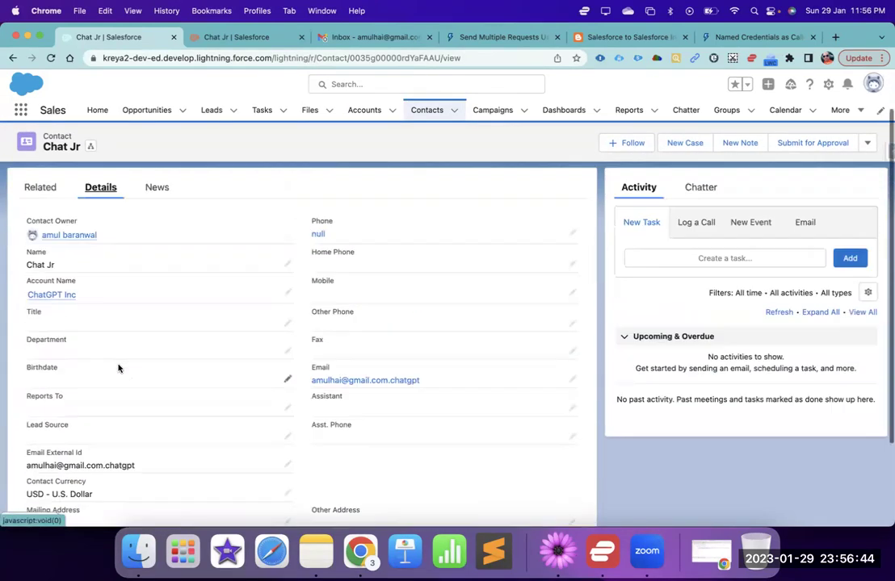
scroll(118, 368, up, 2)
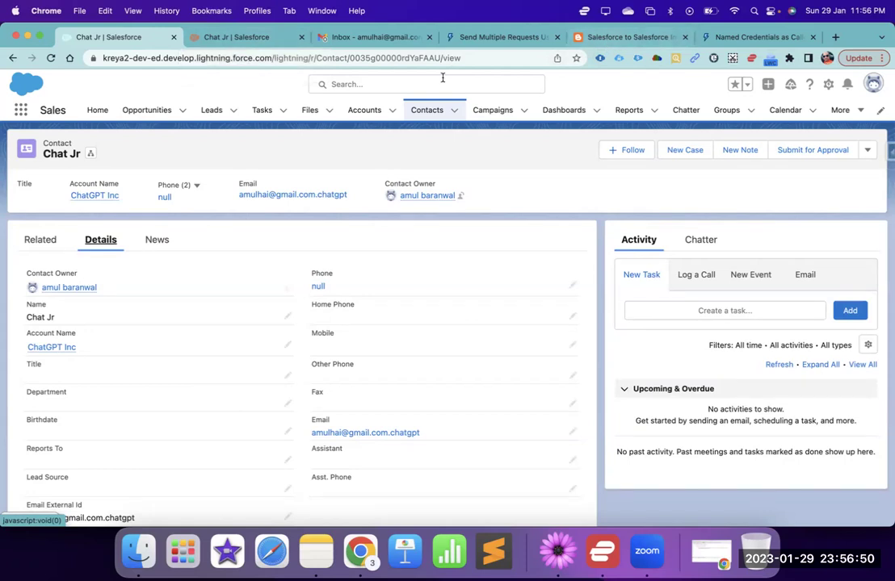
- Scroll the Composite API integration blog post to its Apex trigger, then return to the composite docs
click(604, 39)
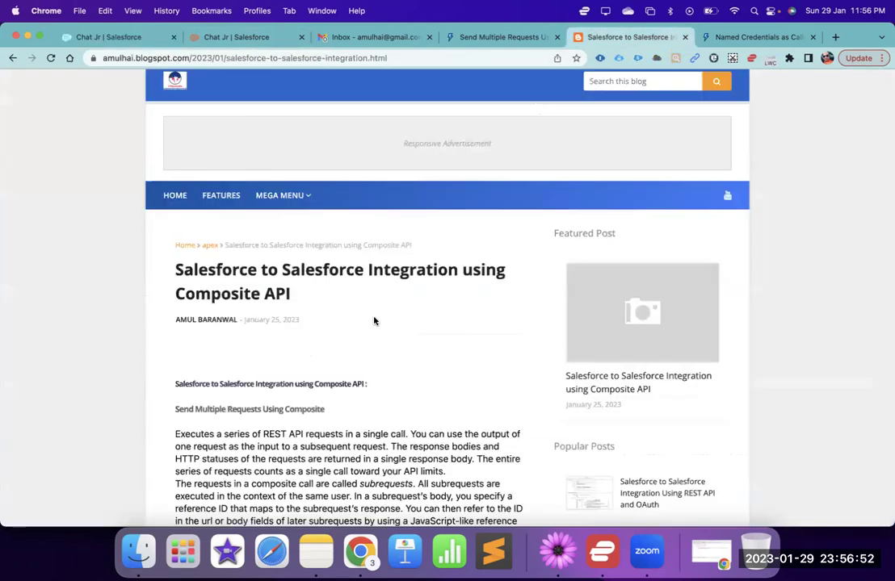
scroll(373, 320, down, 1)
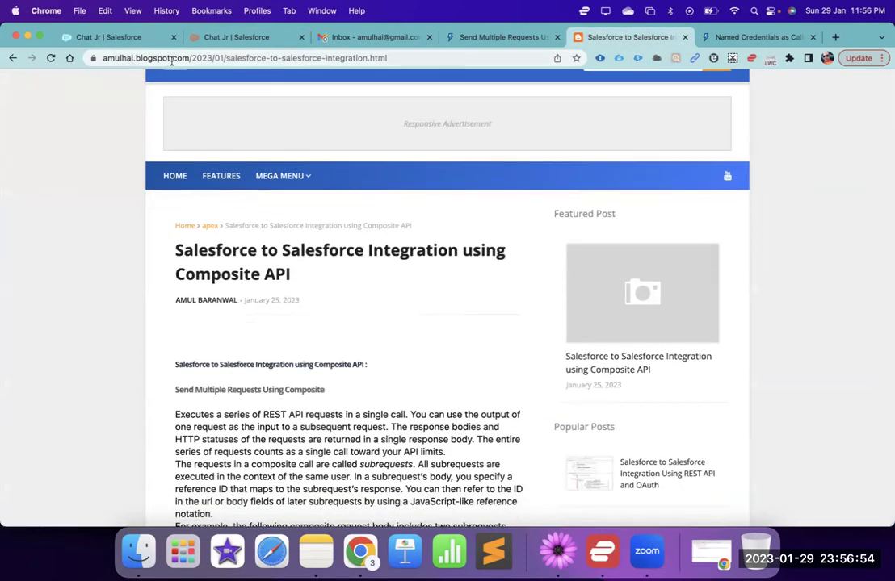
scroll(303, 346, down, 2)
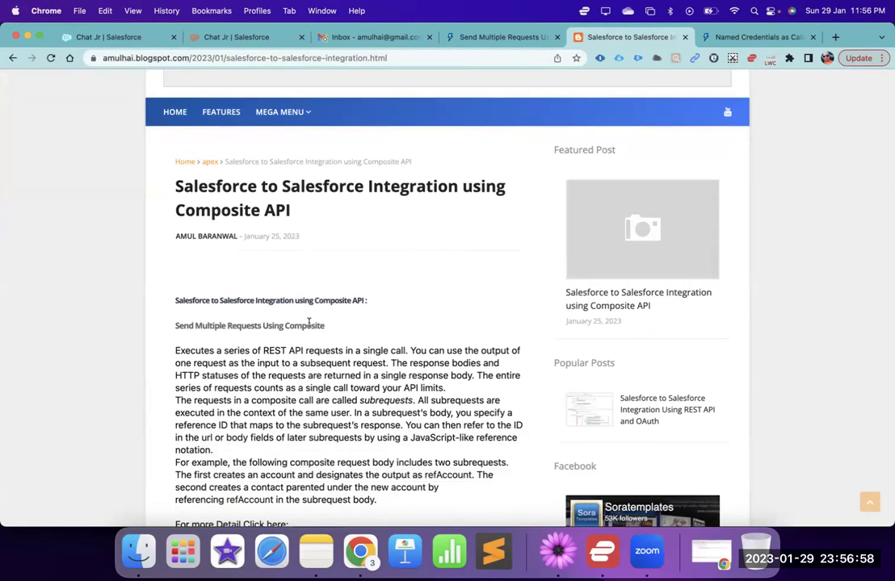
scroll(309, 322, down, 6)
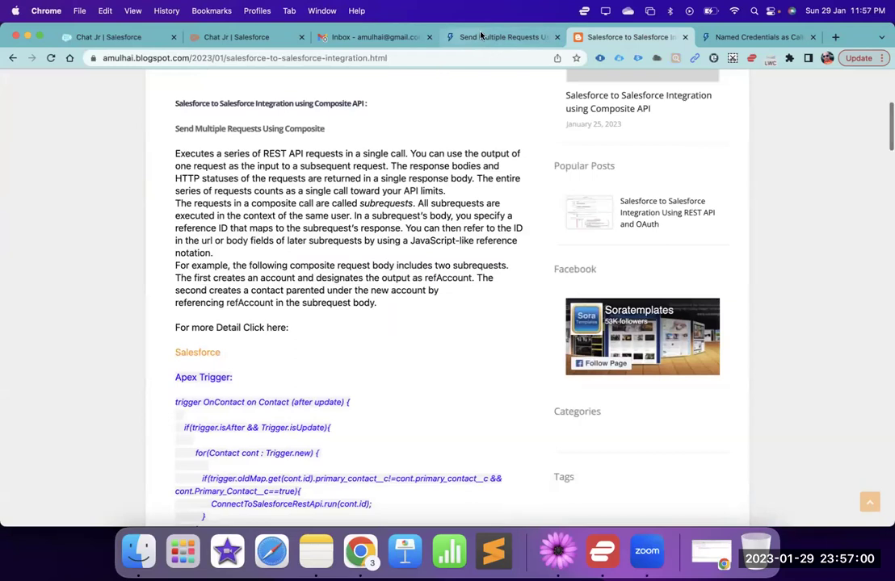
click(481, 36)
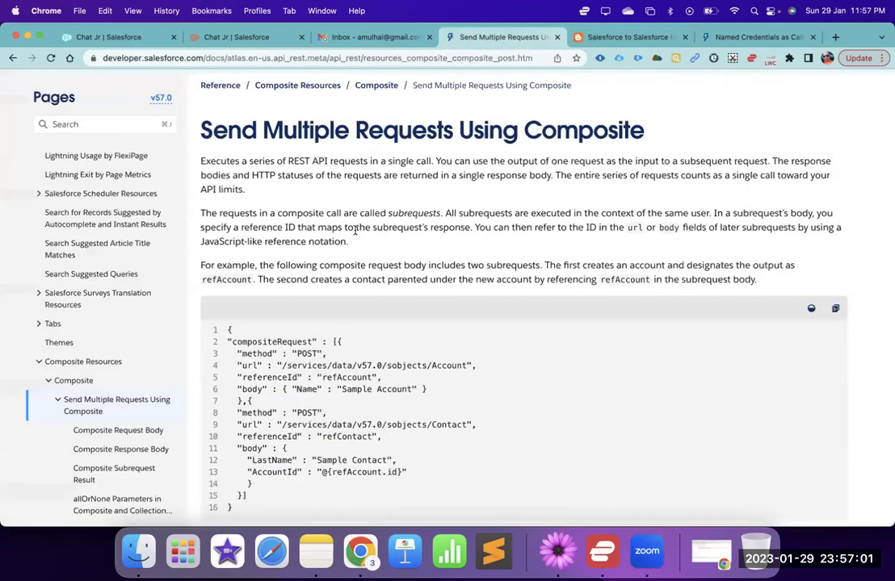
- Highlight 'Multiple' in the Composite page title and scroll down to the supported resources list
double_click(301, 131)
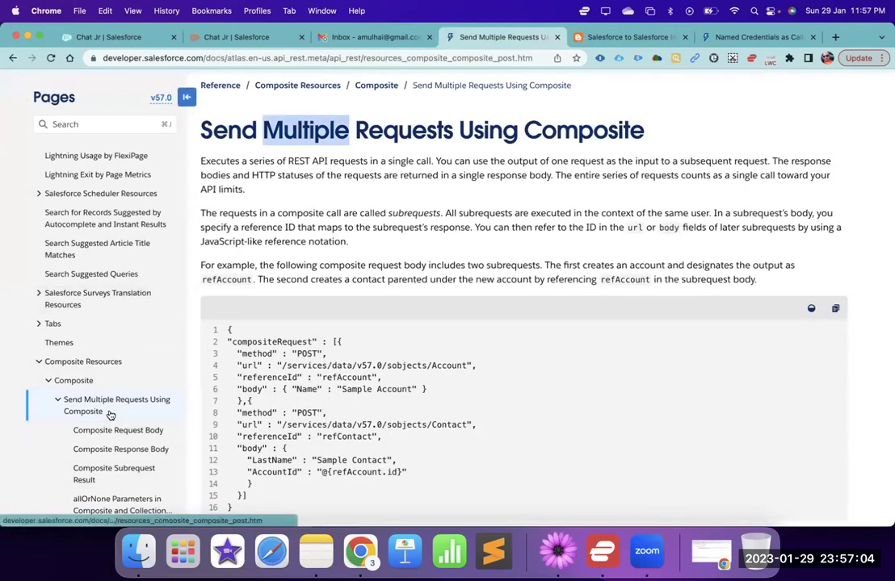
scroll(320, 382, down, 2)
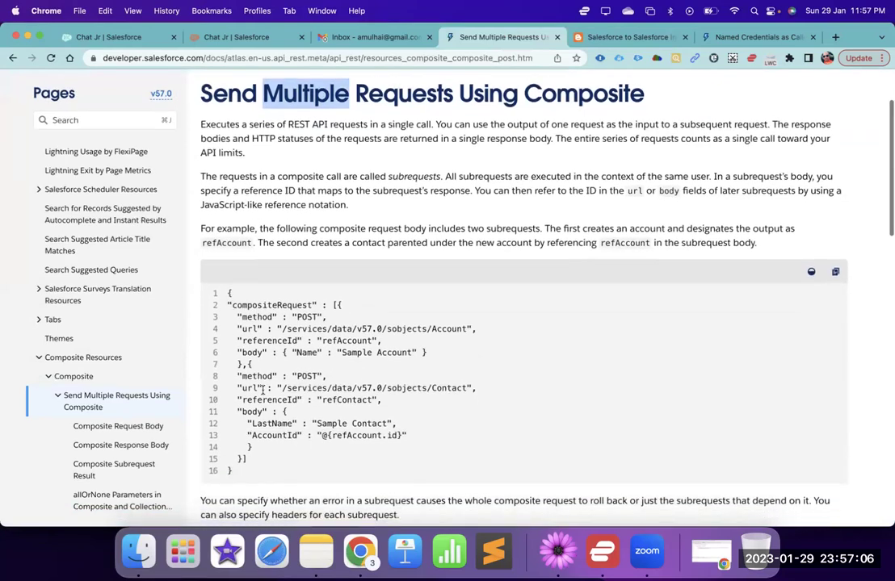
scroll(320, 382, down, 4)
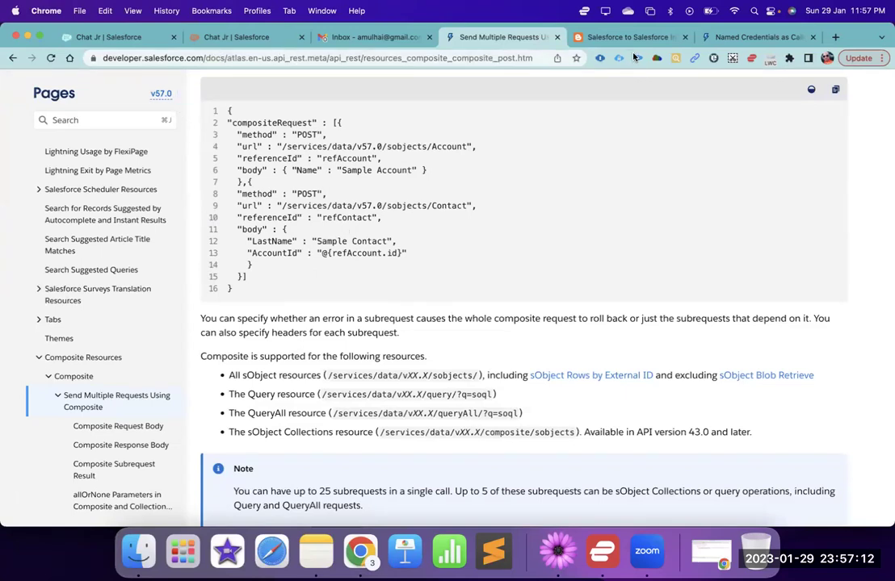
- In the blog post's Apex trigger, highlight the primary_contact__c references and the ConnectToSalesforceRestApi class name
key(ctrl+Tab)
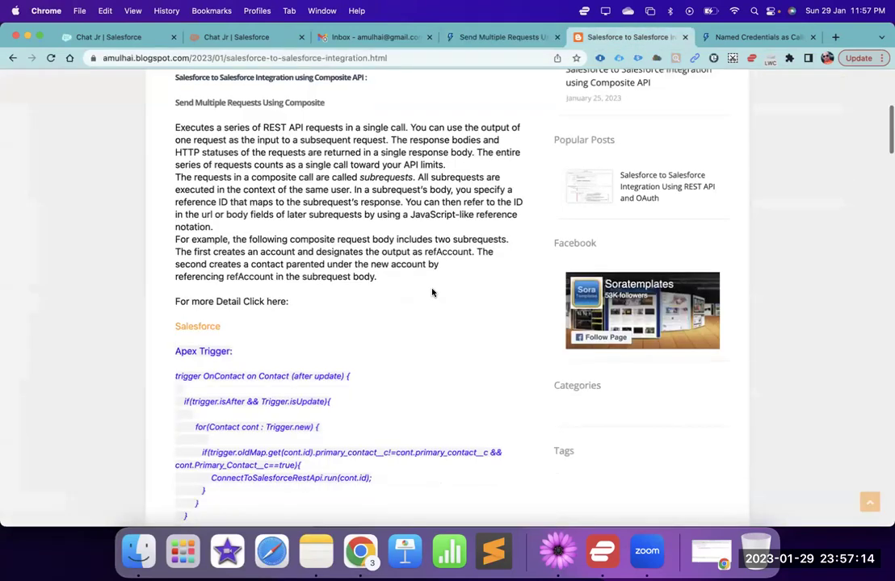
scroll(429, 292, down, 5)
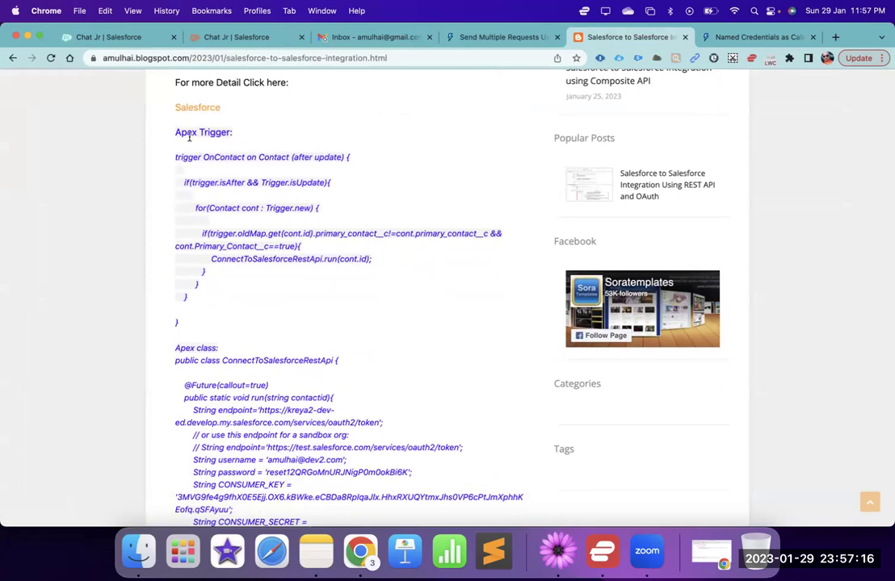
drag(189, 137, 263, 157)
drag(343, 235, 347, 234)
double_click(350, 233)
double_click(445, 234)
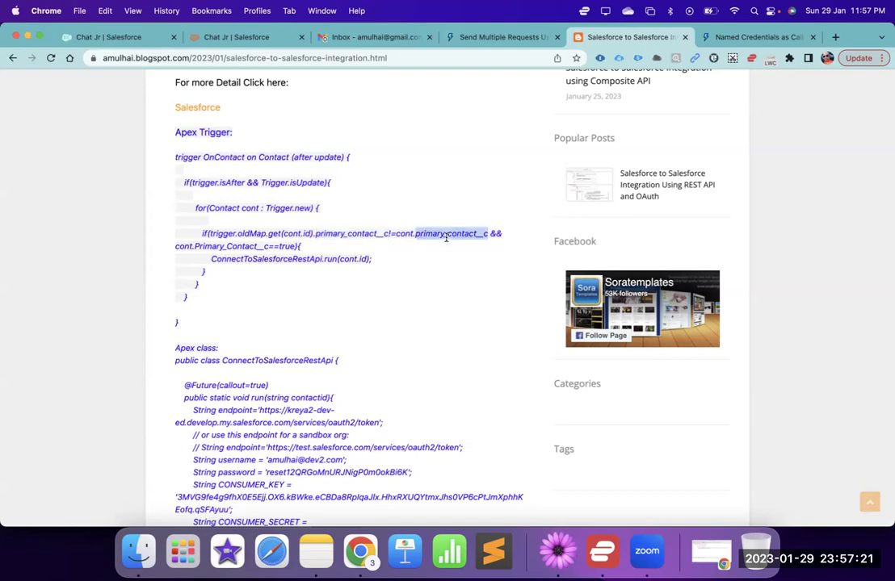
double_click(246, 247)
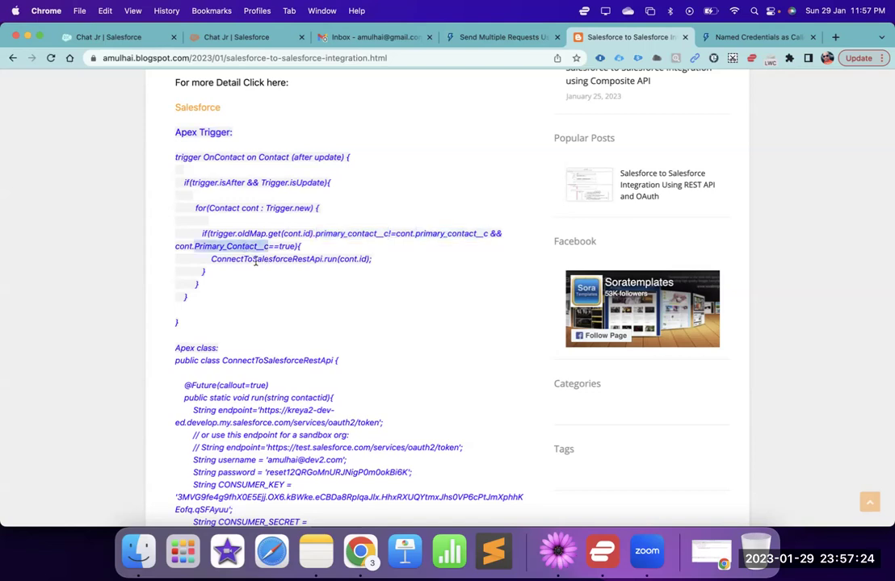
double_click(255, 259)
drag(255, 259, 254, 272)
- Highlight the credential lines in the Apex class, from username through CONSUMER_SECRET
scroll(322, 298, down, 5)
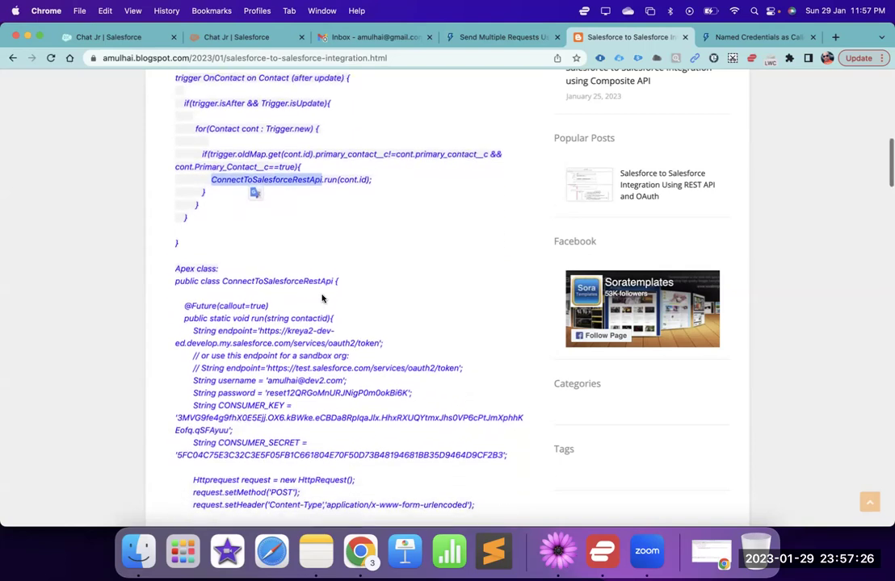
double_click(284, 282)
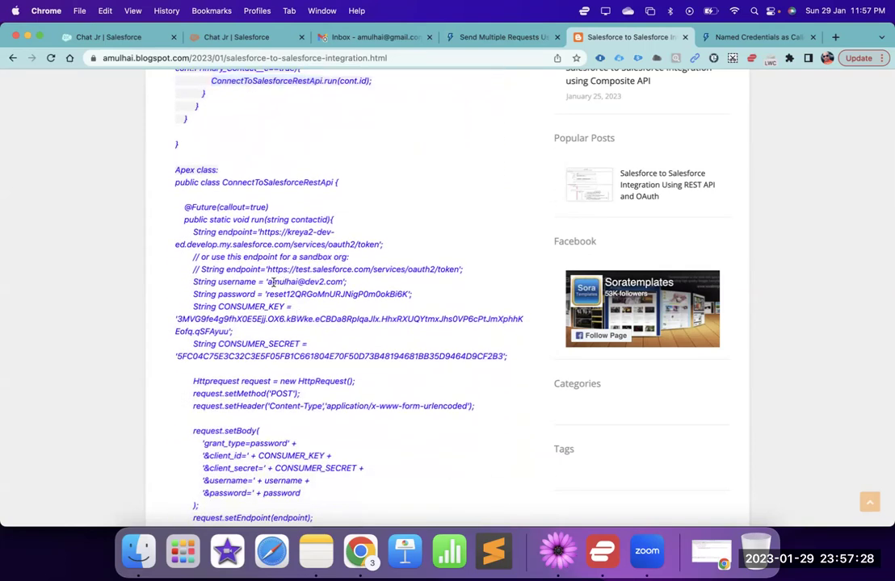
double_click(225, 281)
click(233, 307)
double_click(239, 344)
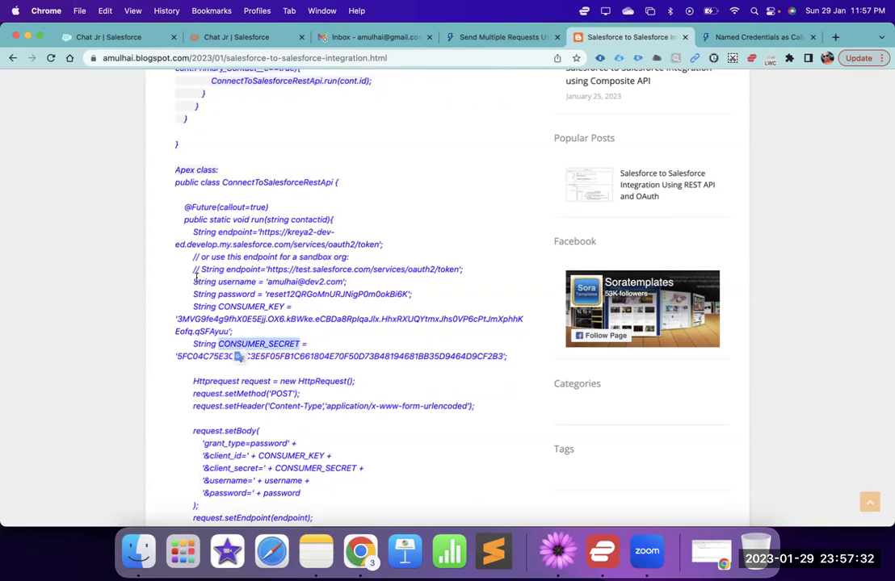
drag(193, 281, 345, 377)
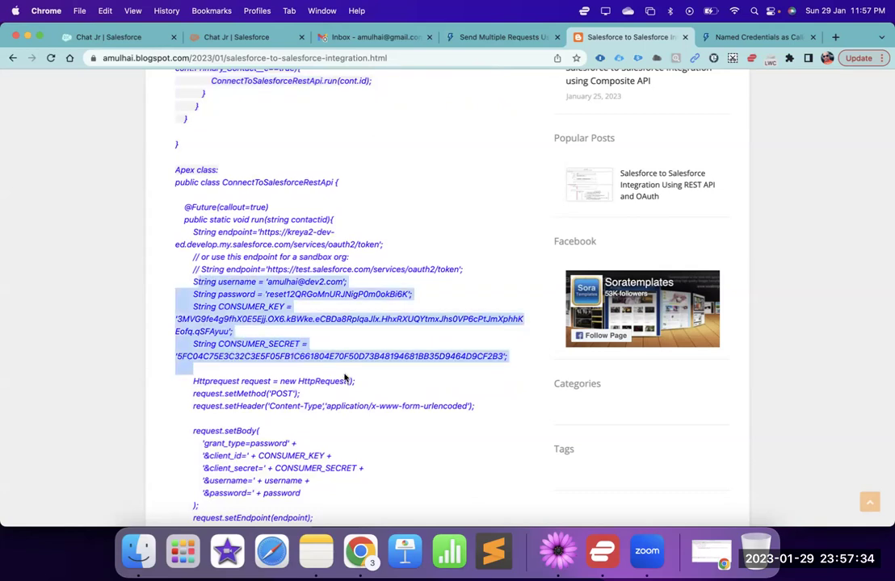
click(737, 38)
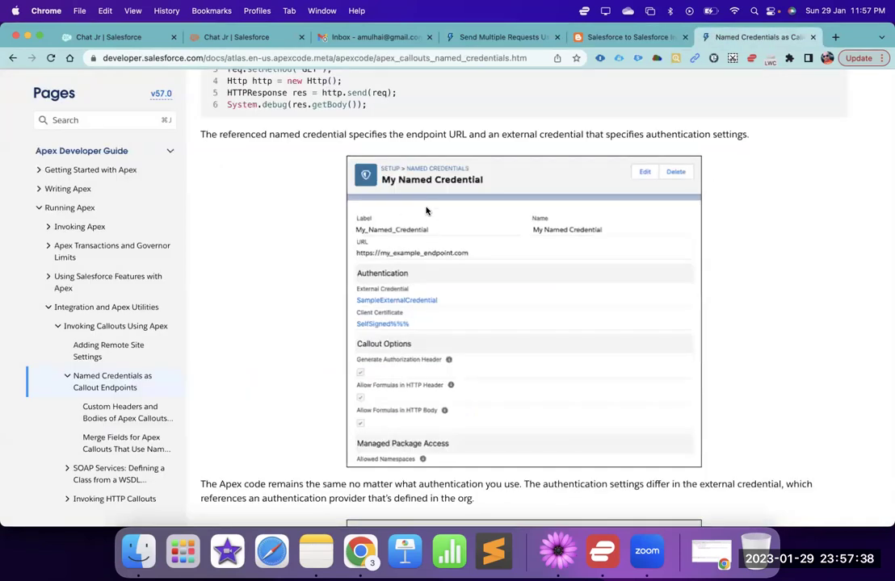
- Highlight callout:My_Named_Credential in the example code, then the title words Named, Credentials and Callout
scroll(426, 211, up, 3)
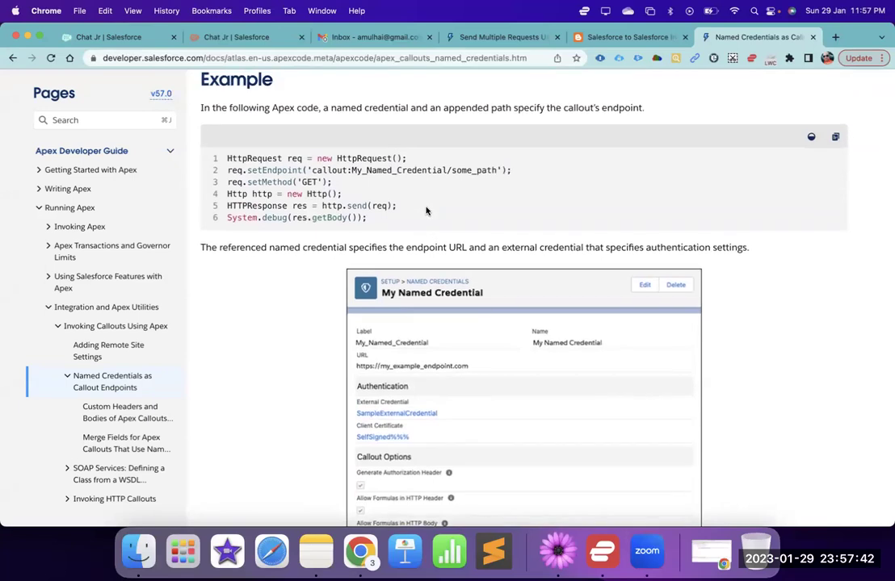
double_click(377, 171)
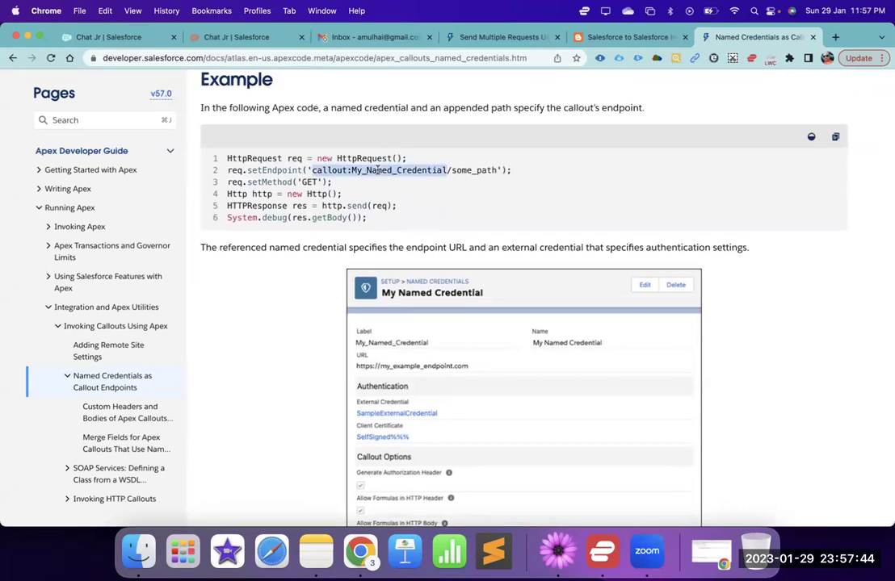
scroll(296, 150, up, 5)
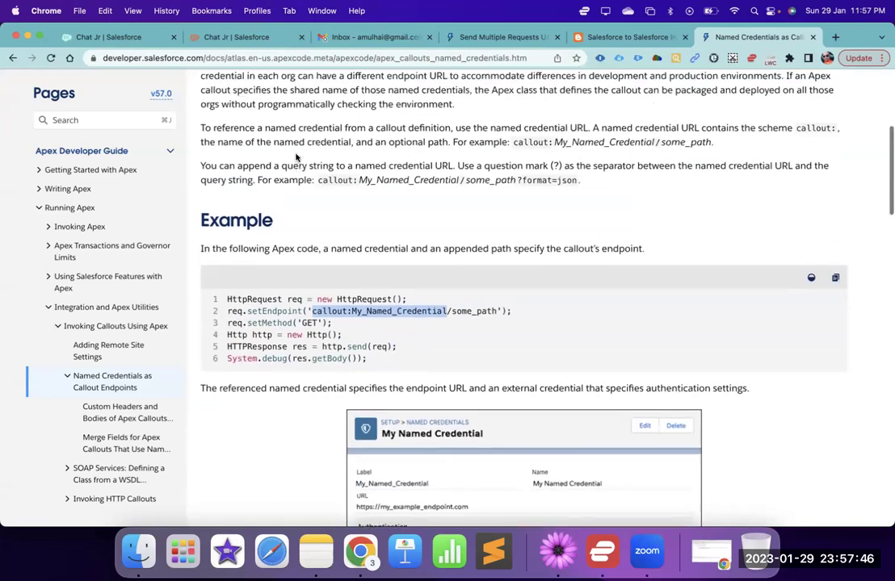
scroll(274, 173, up, 2)
scroll(252, 194, up, 4)
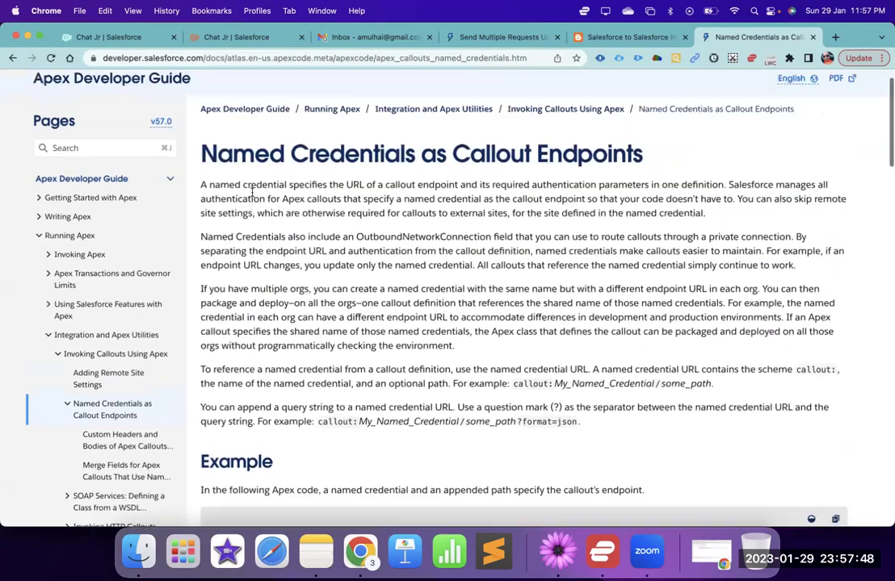
double_click(242, 192)
double_click(341, 191)
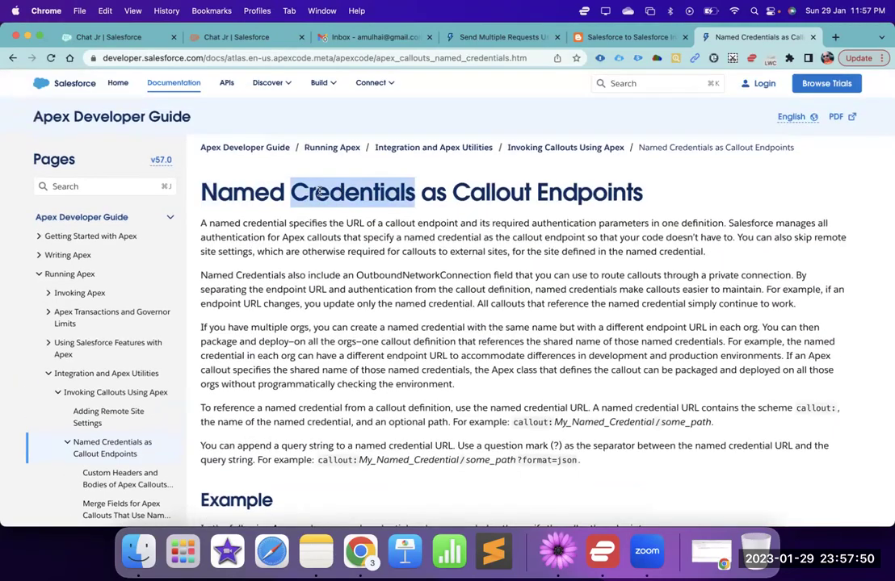
double_click(491, 192)
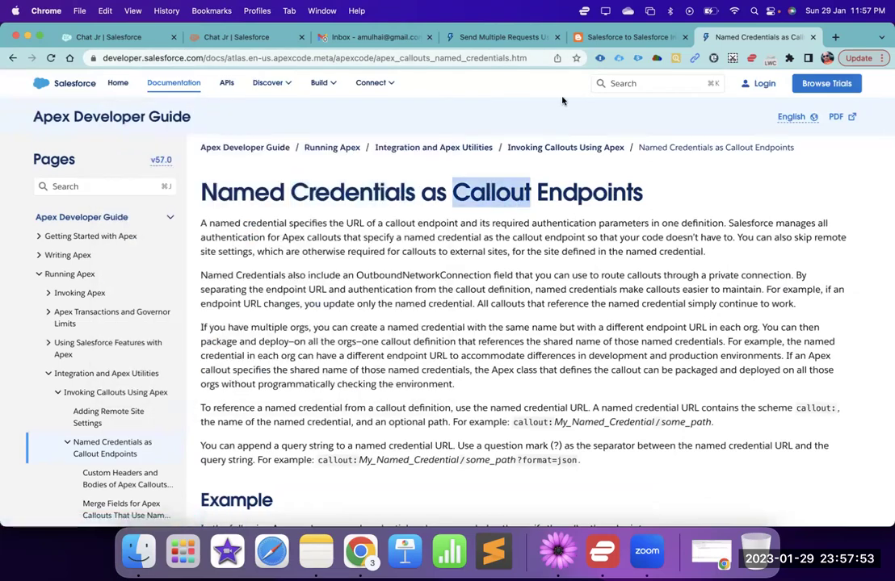
click(602, 40)
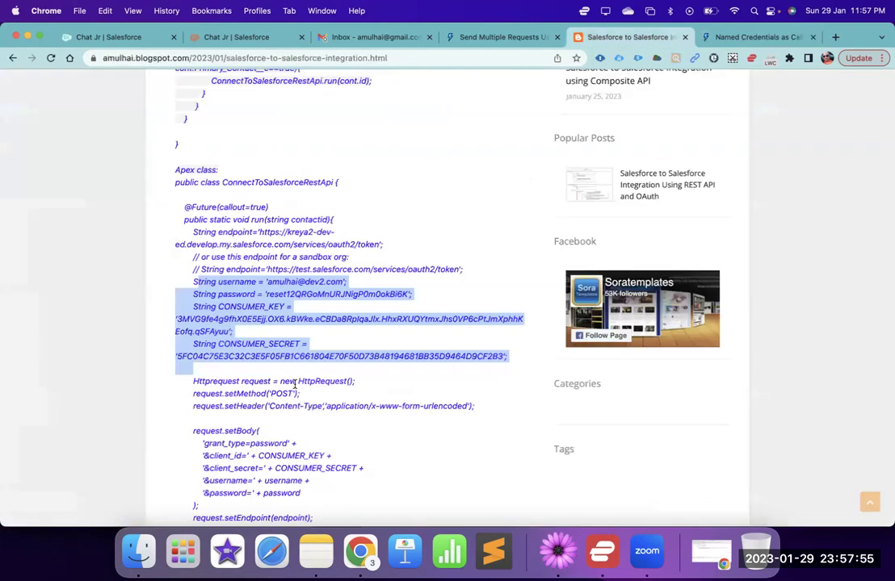
click(401, 340)
scroll(401, 340, down, 2)
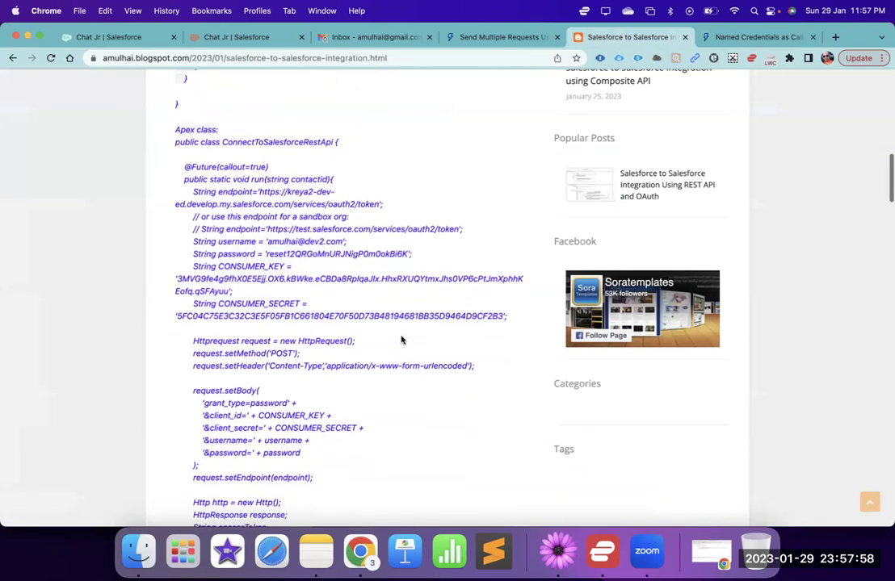
scroll(401, 340, down, 6)
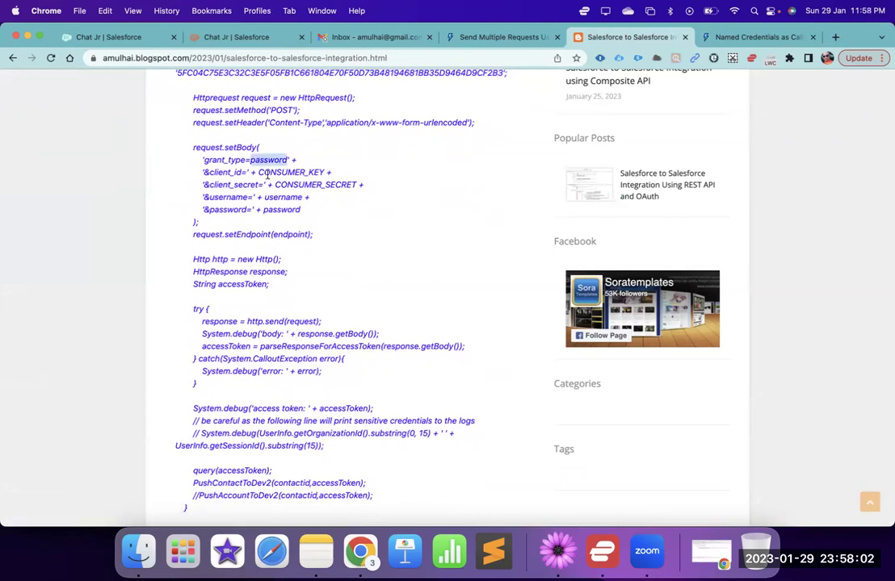
double_click(282, 197)
scroll(312, 245, down, 8)
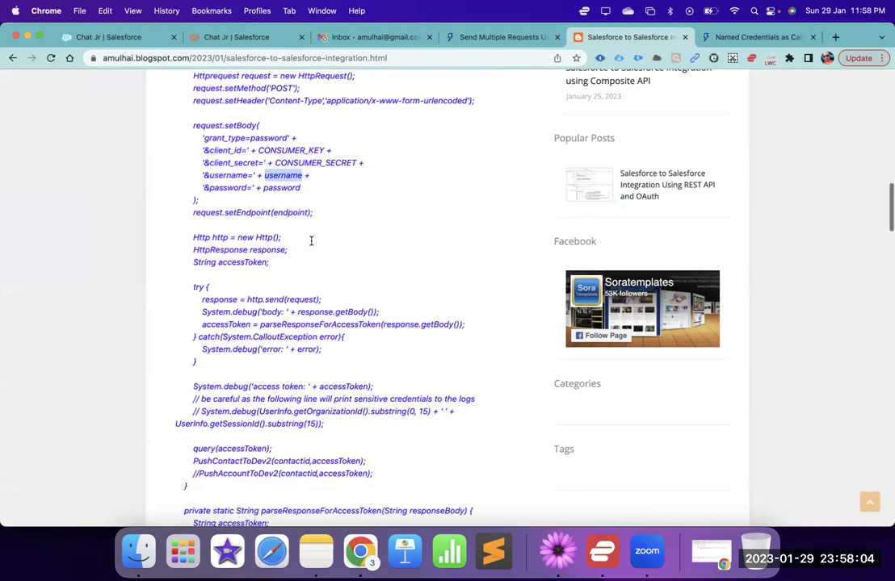
scroll(312, 244, down, 10)
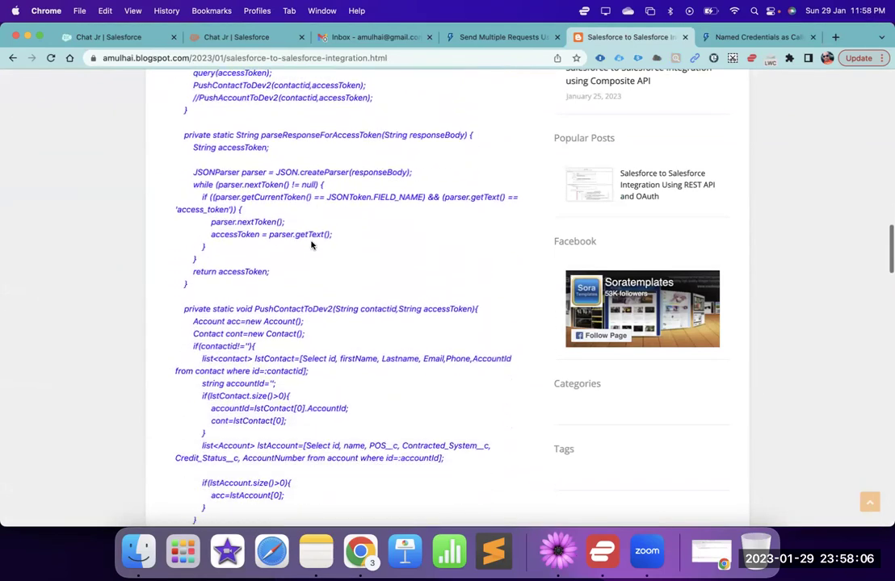
scroll(312, 245, down, 13)
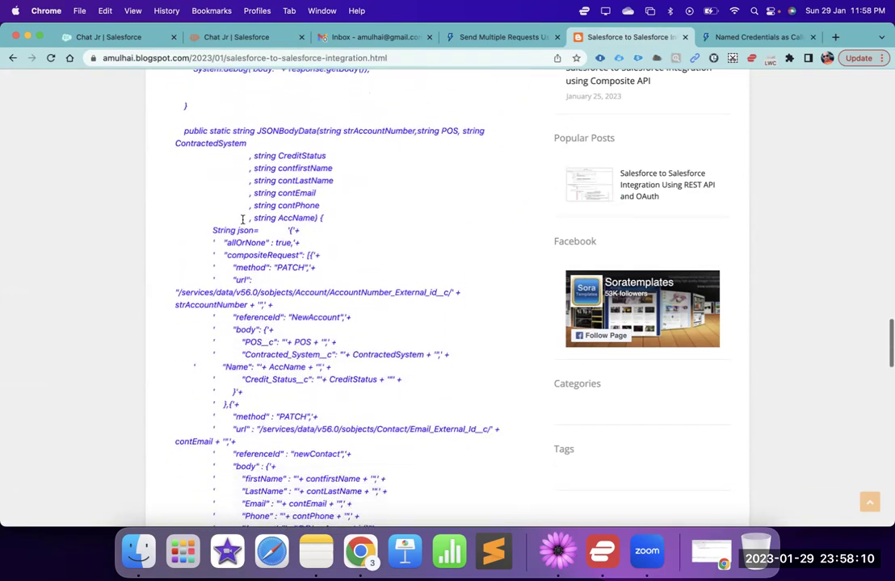
scroll(242, 219, down, 1)
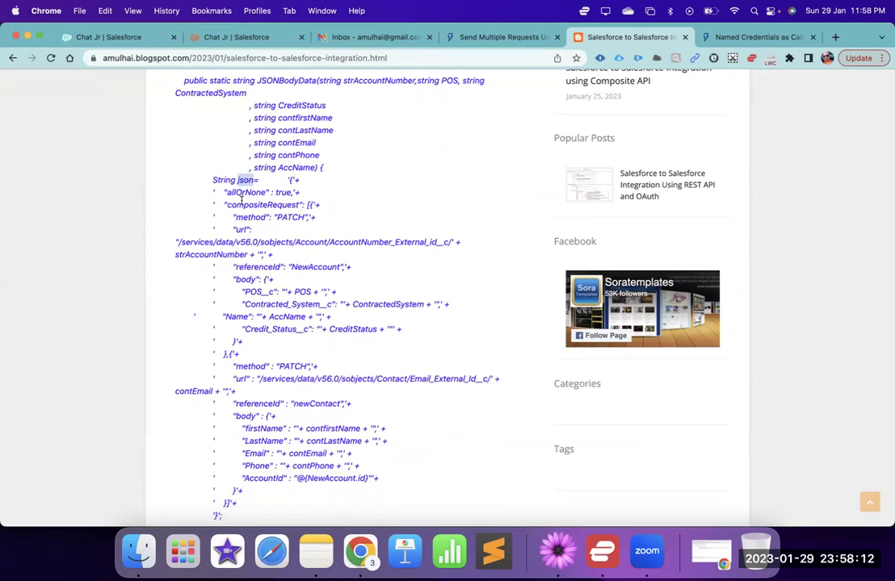
double_click(235, 206)
double_click(248, 217)
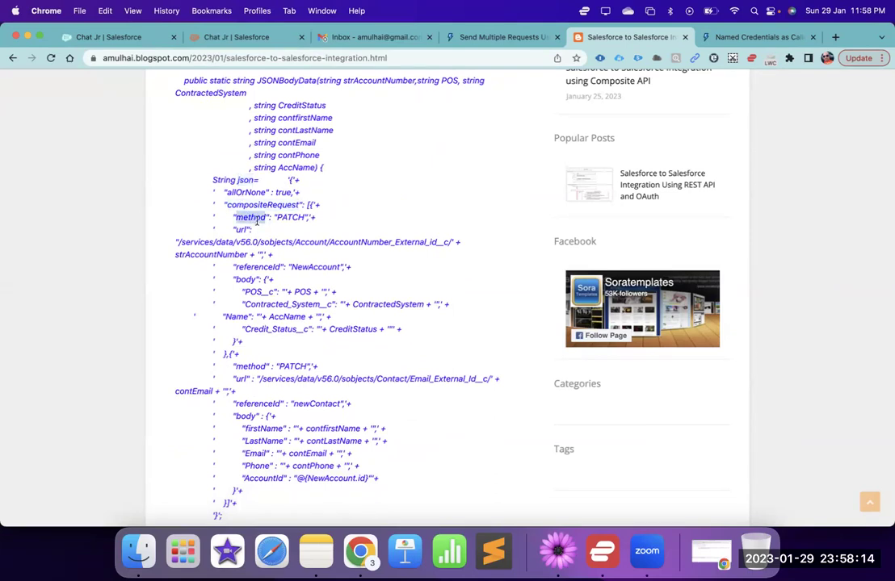
double_click(289, 218)
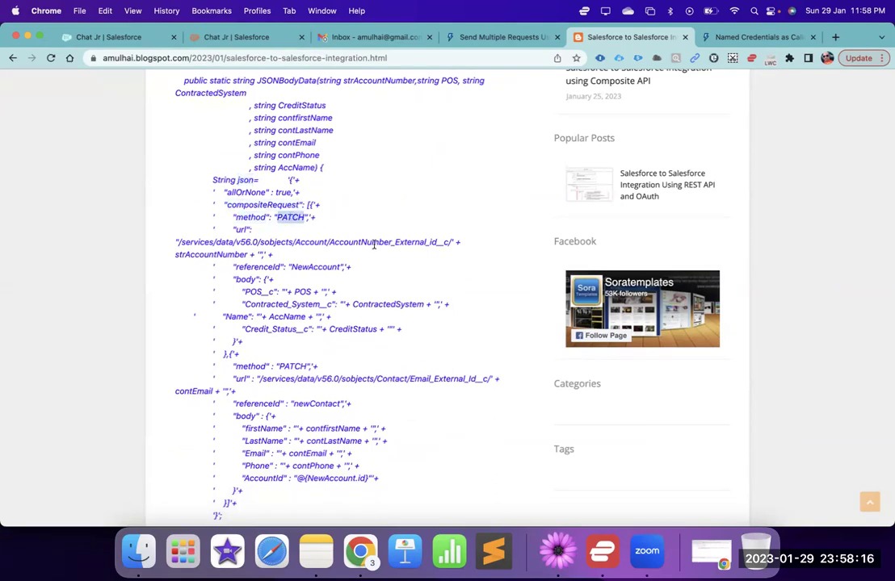
click(400, 239)
double_click(399, 244)
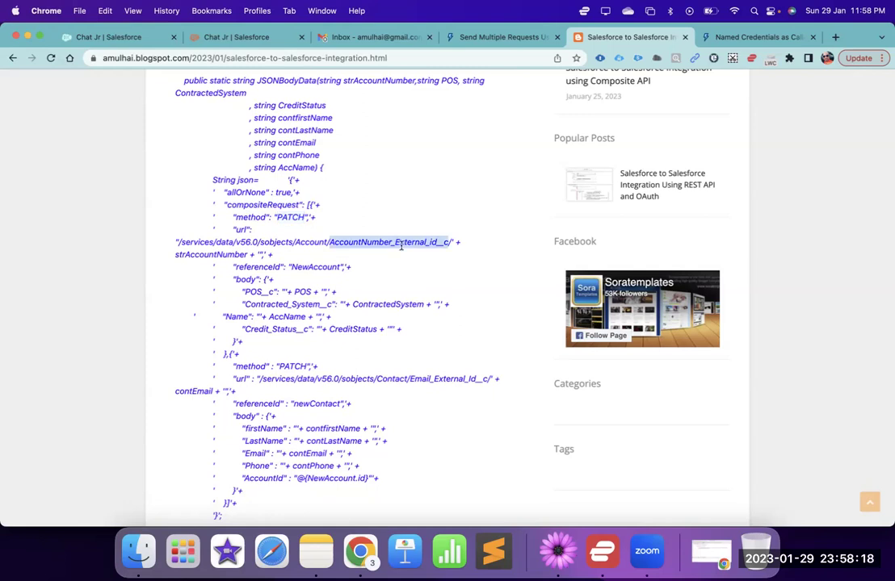
click(392, 284)
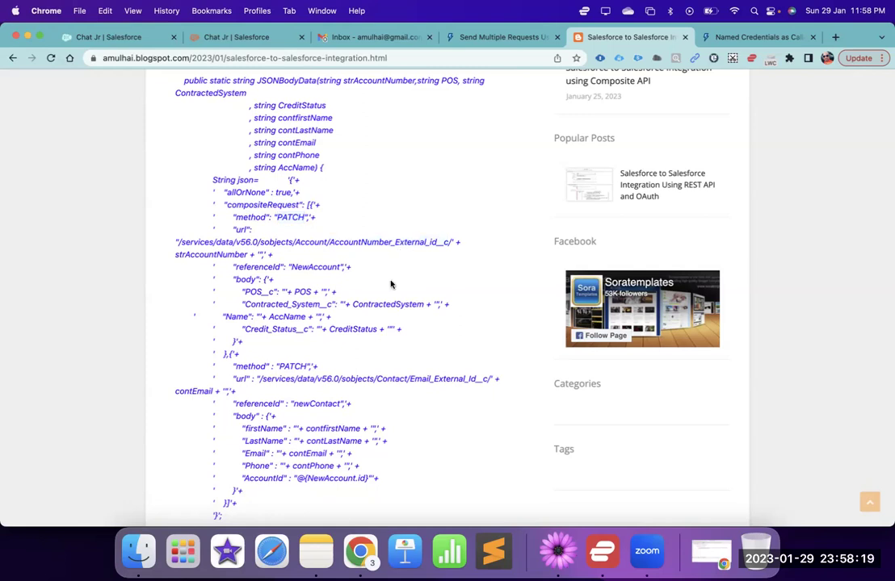
double_click(298, 304)
double_click(317, 328)
double_click(292, 304)
scroll(292, 303, down, 2)
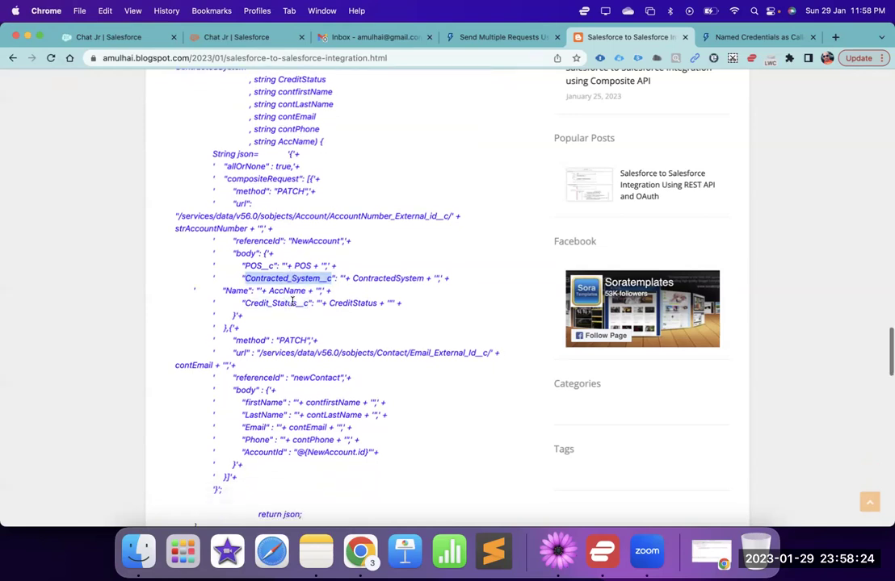
scroll(298, 323, down, 2)
scroll(298, 323, down, 1)
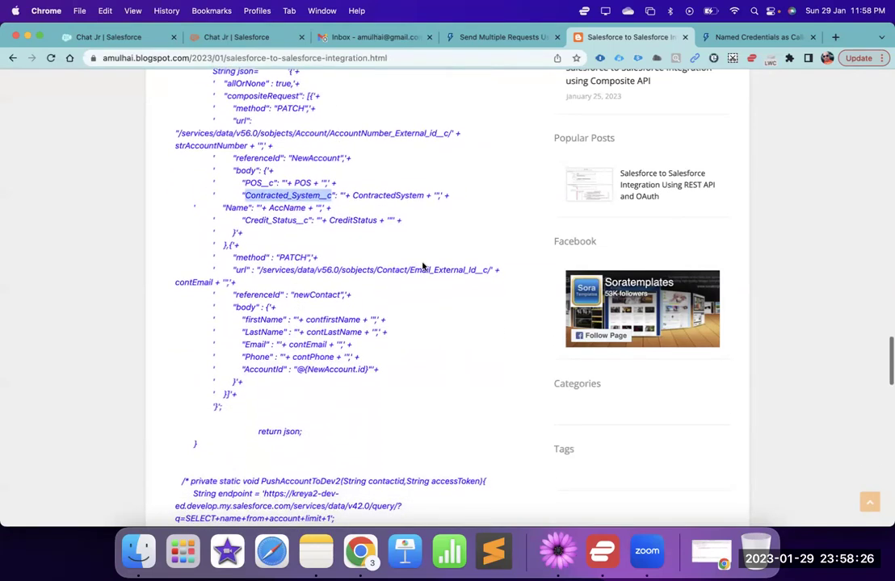
click(399, 270)
double_click(399, 271)
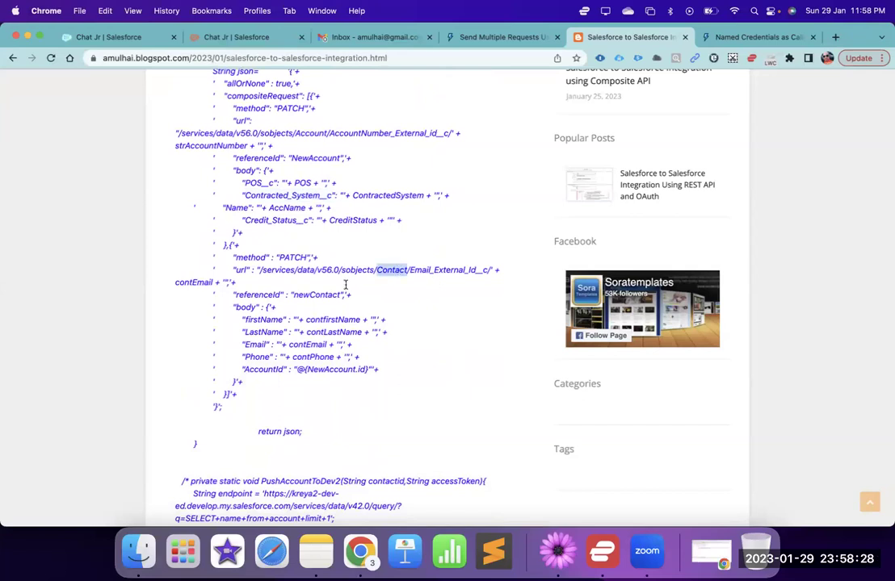
click(316, 295)
double_click(325, 320)
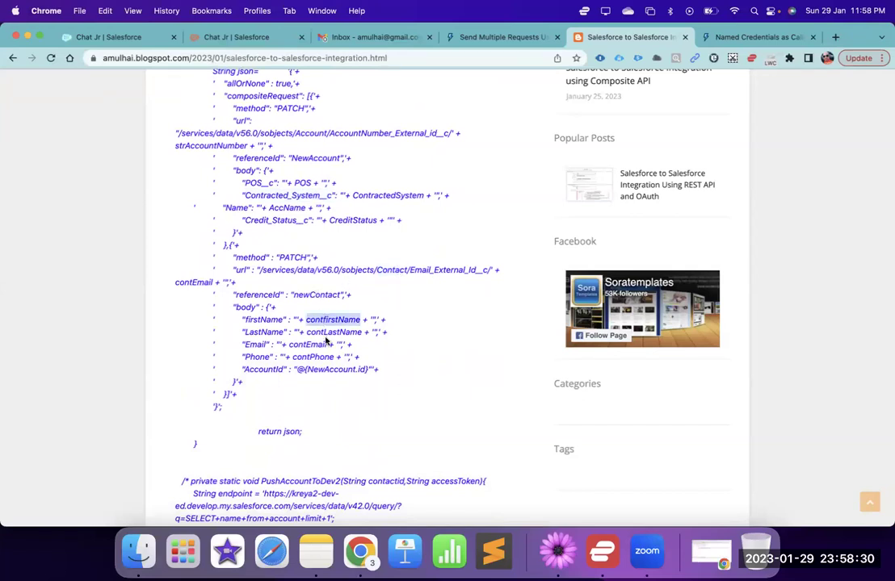
scroll(310, 369, down, 2)
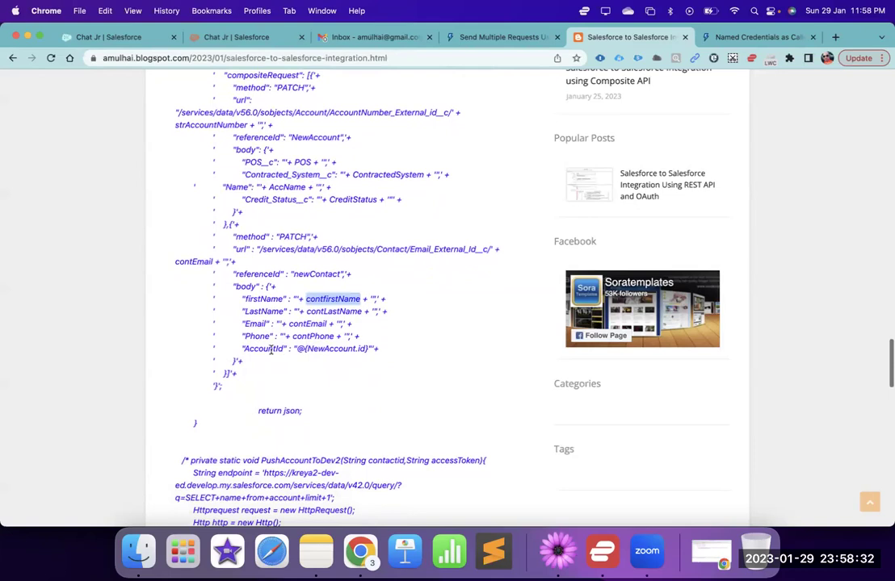
double_click(264, 349)
scroll(306, 379, down, 8)
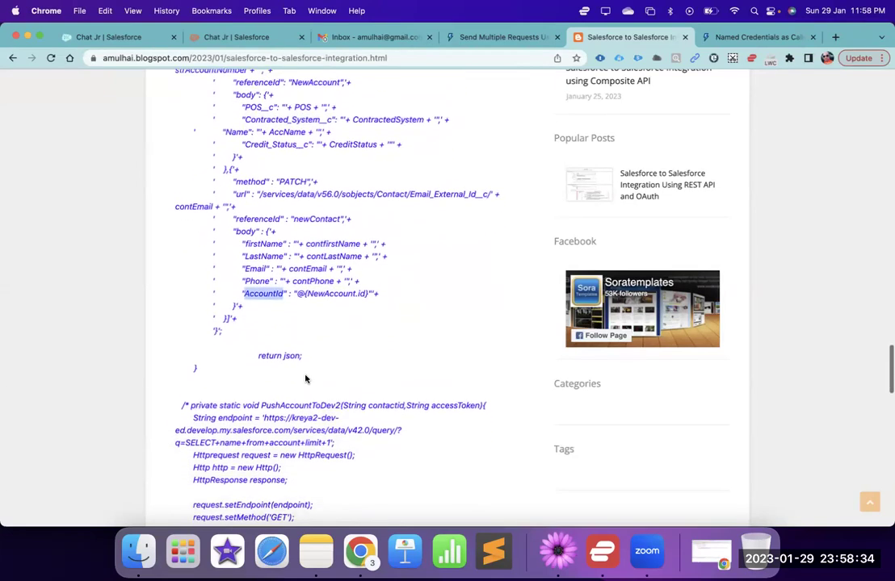
scroll(286, 338, down, 3)
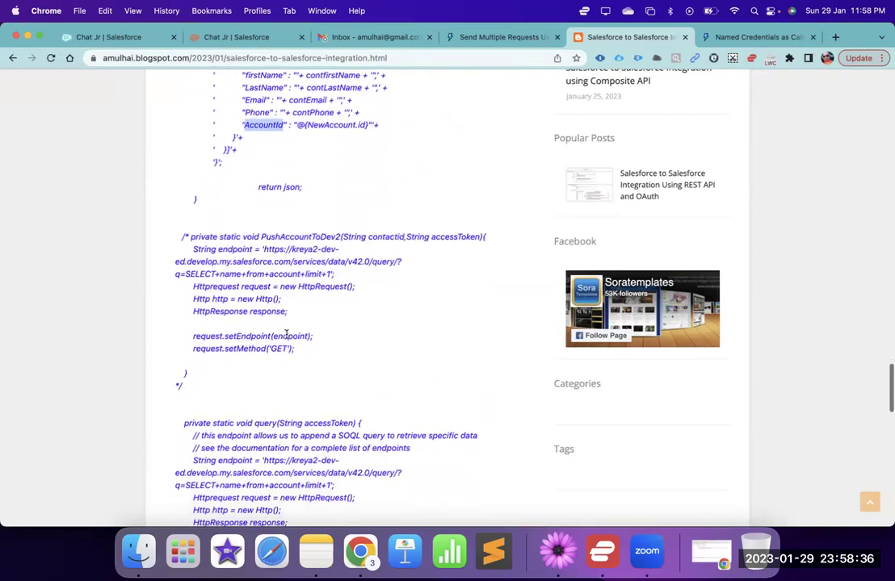
scroll(287, 338, down, 3)
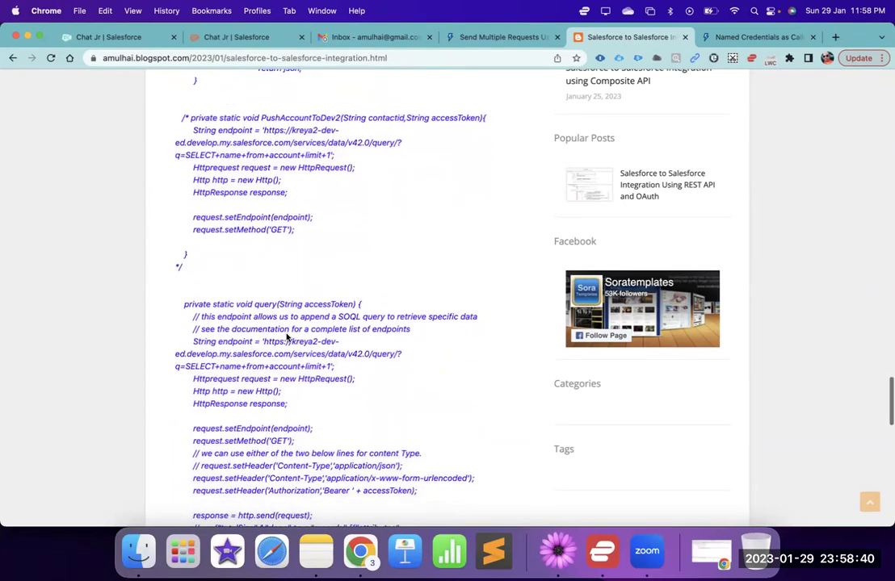
scroll(286, 338, down, 1)
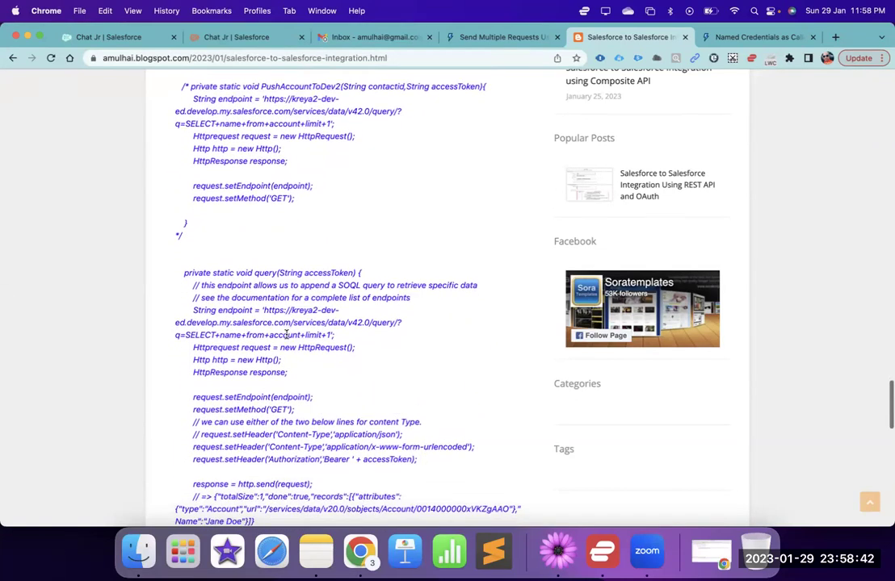
scroll(286, 338, up, 10)
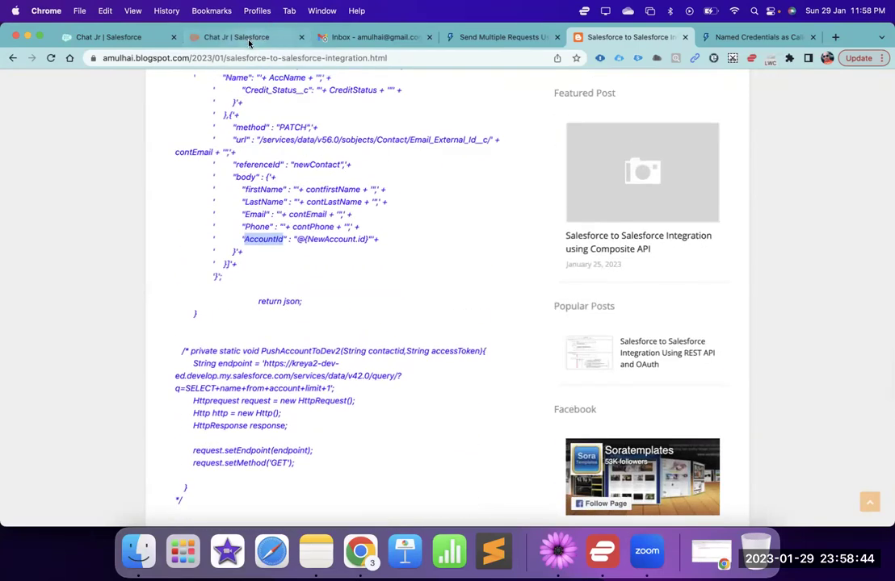
click(249, 40)
key(ctrl+Tab)
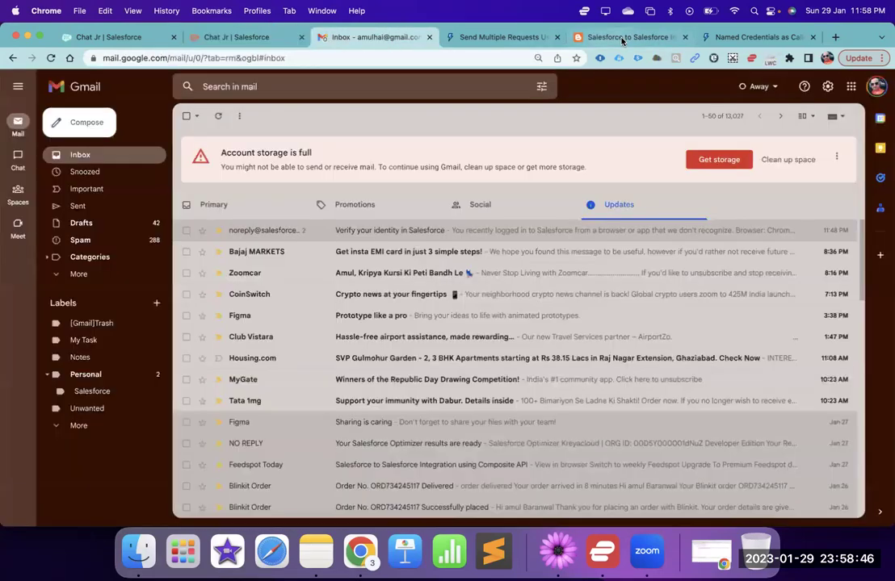
click(622, 38)
scroll(425, 223, up, 5)
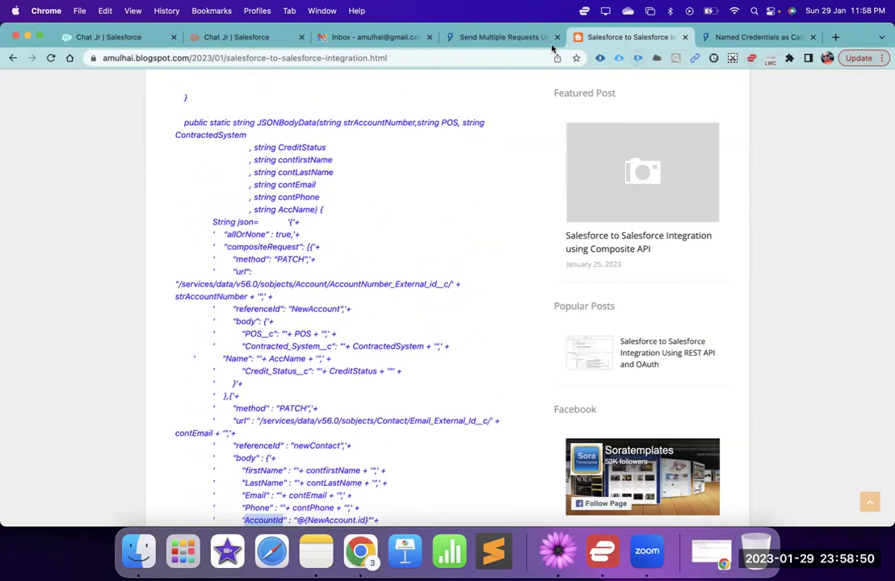
click(518, 45)
scroll(339, 202, up, 5)
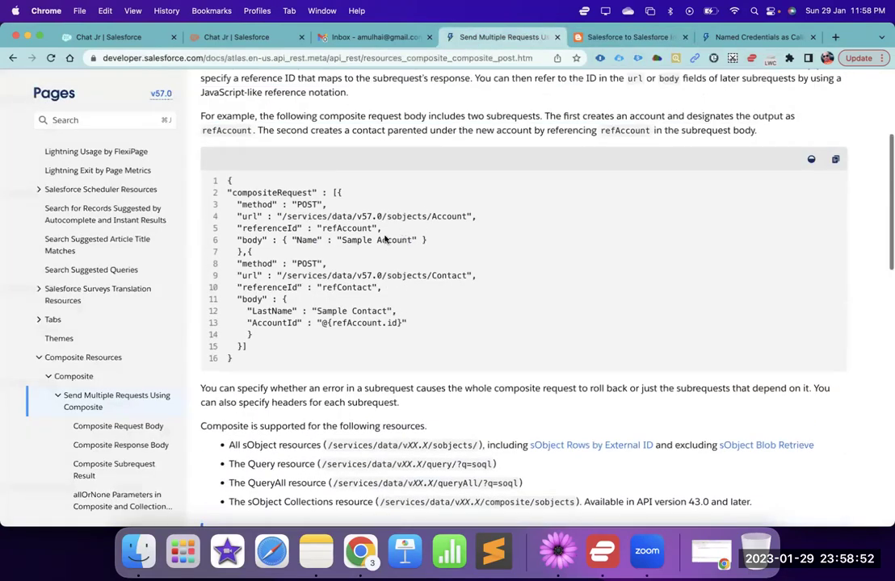
scroll(310, 197, up, 3)
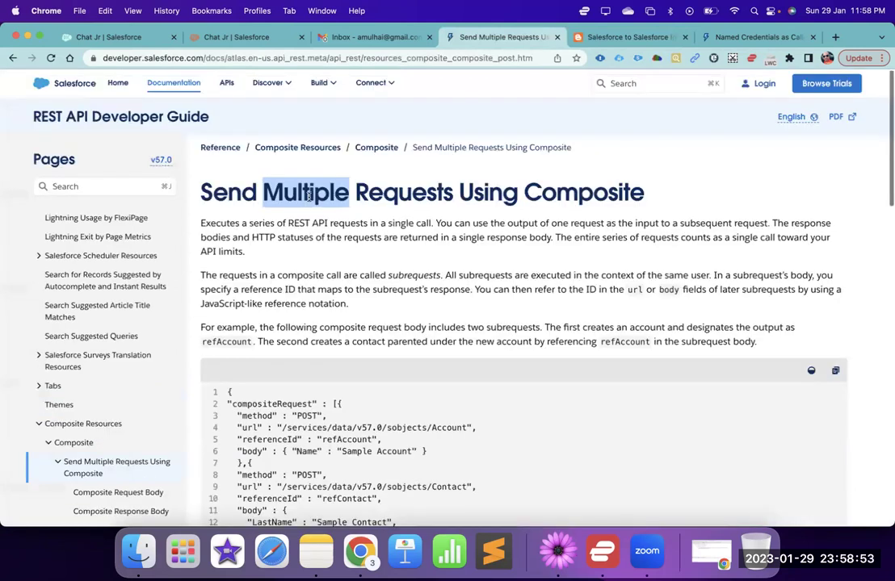
double_click(494, 194)
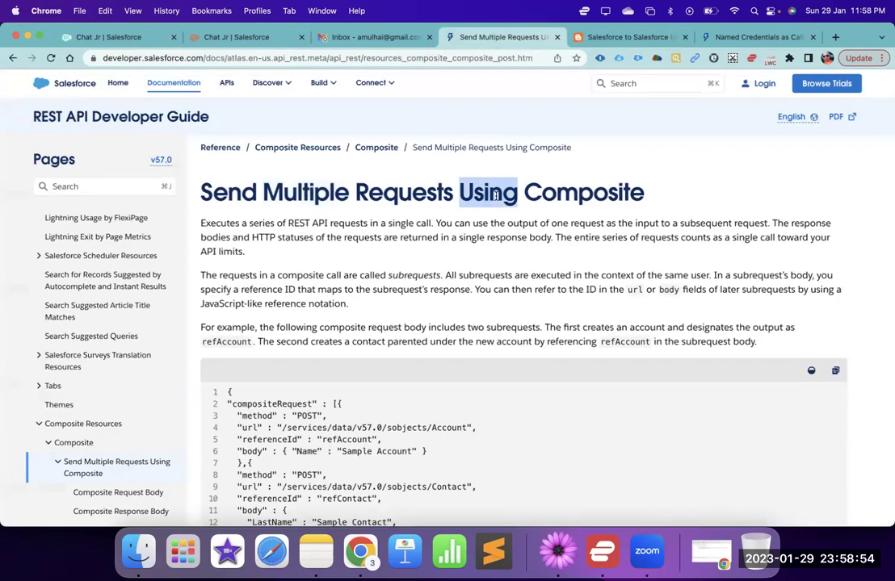
click(727, 40)
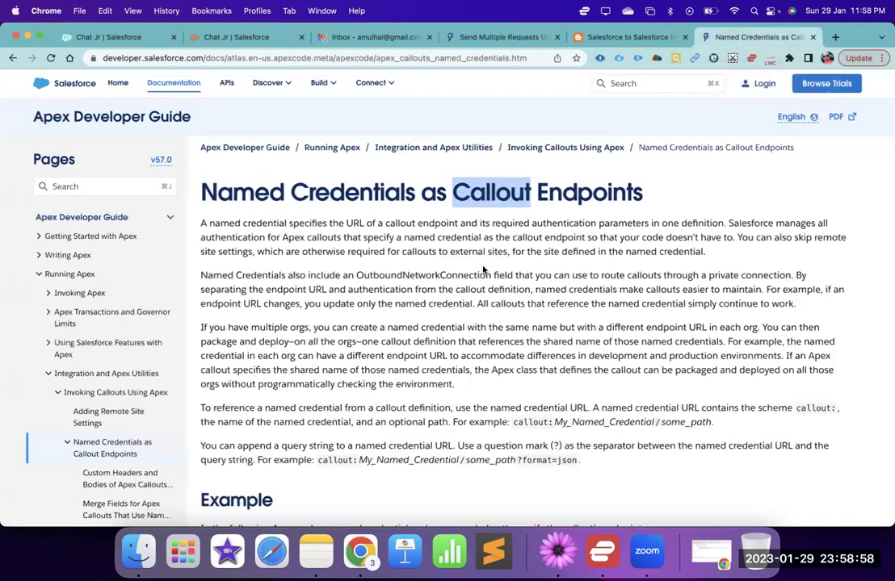
double_click(244, 194)
click(338, 198)
double_click(338, 198)
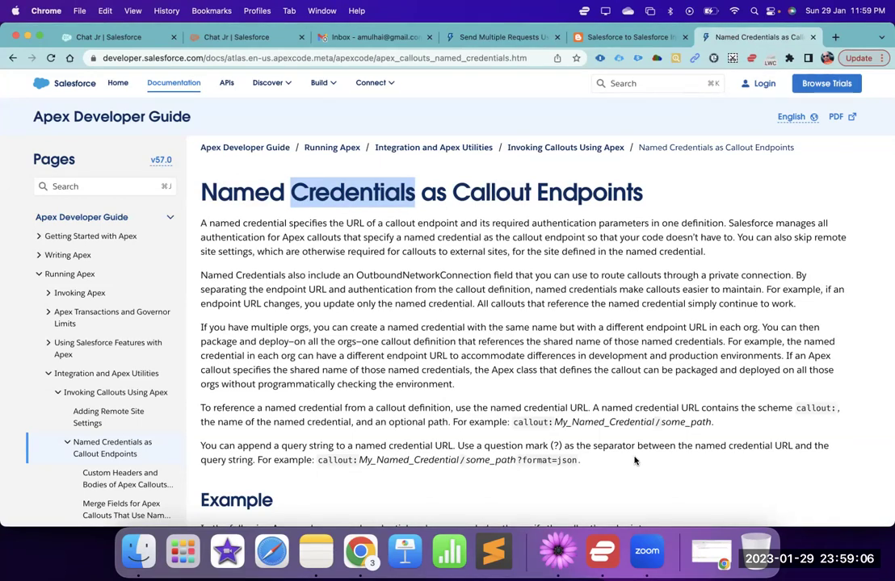
click(611, 38)
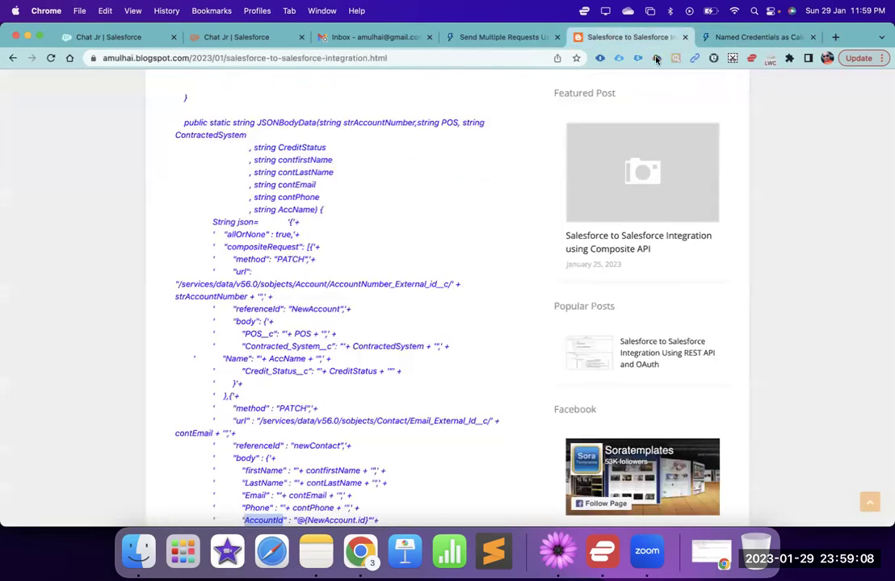
click(775, 38)
- Load the cpqhours.com website in a new browser tab
key(super+t)
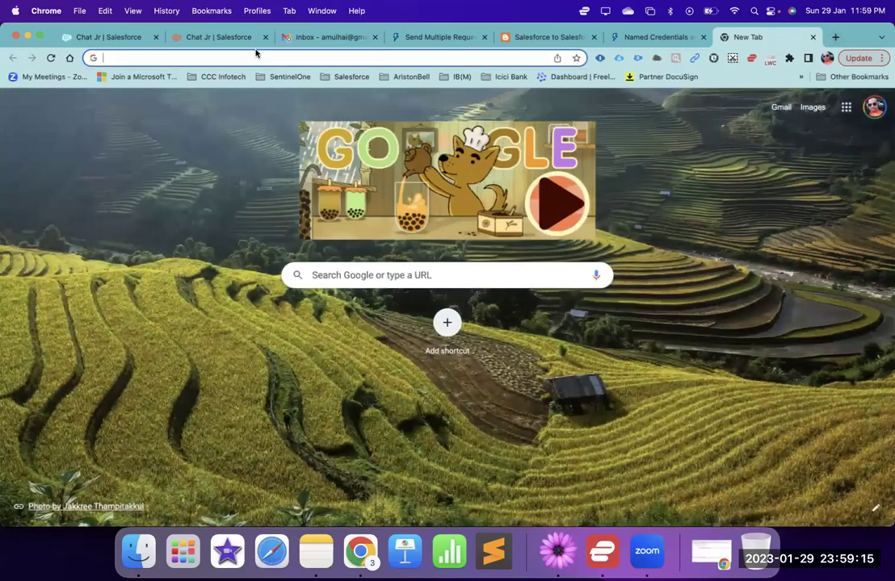
click(144, 60)
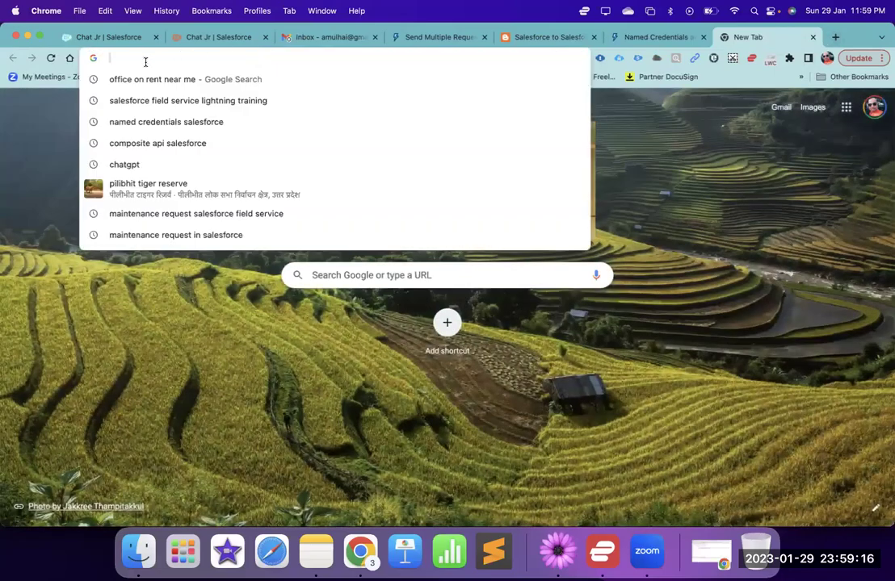
text(cpq)
key(Return)
scroll(368, 241, down, 5)
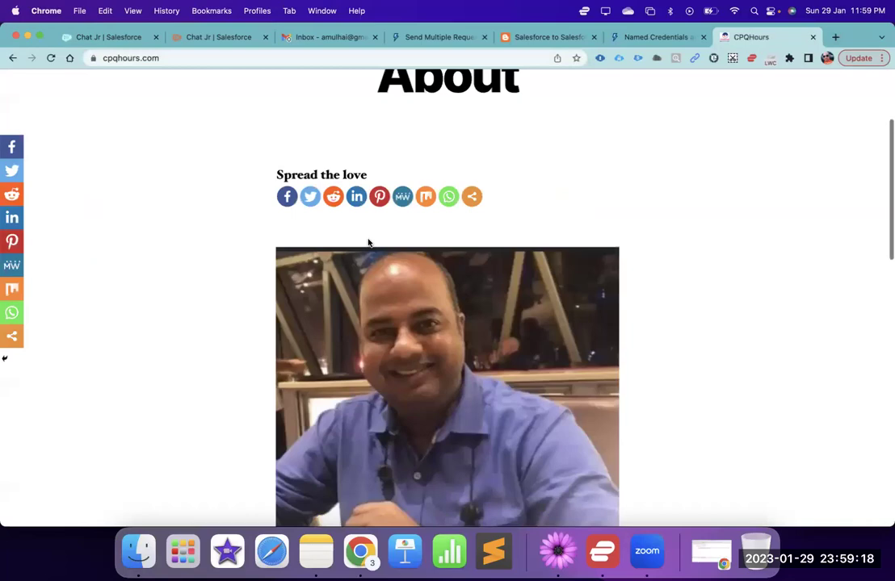
- In another new tab, open YouTube and show your Cpqhours channel's Videos page
key(super+t)
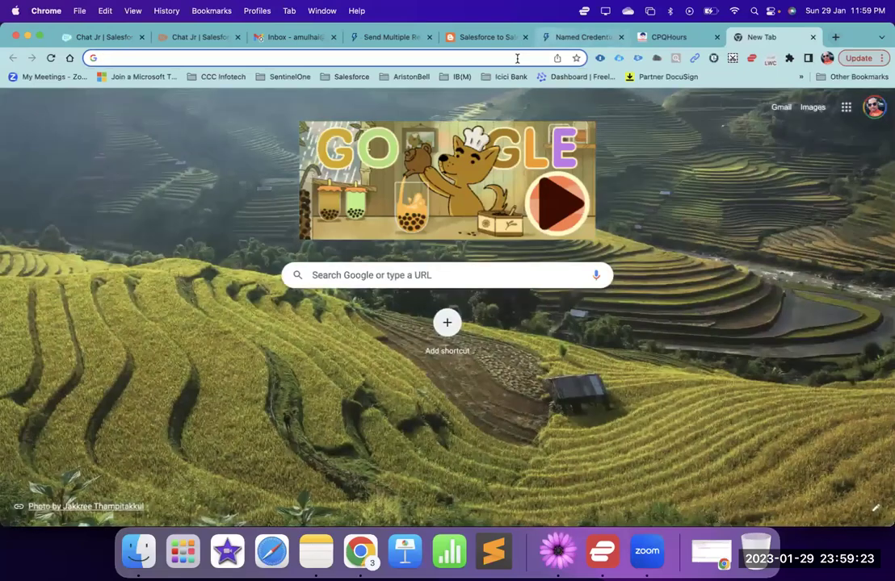
click(517, 58)
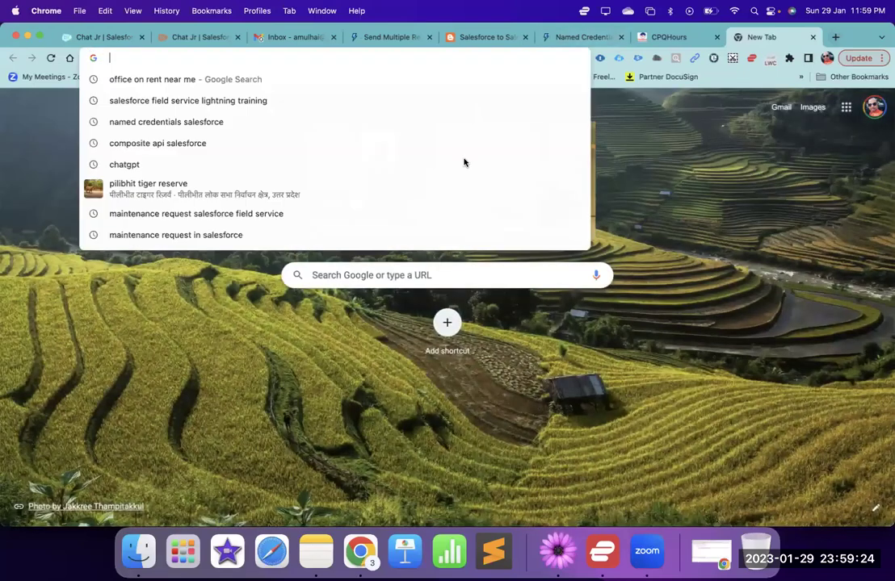
text(y)
key(Return)
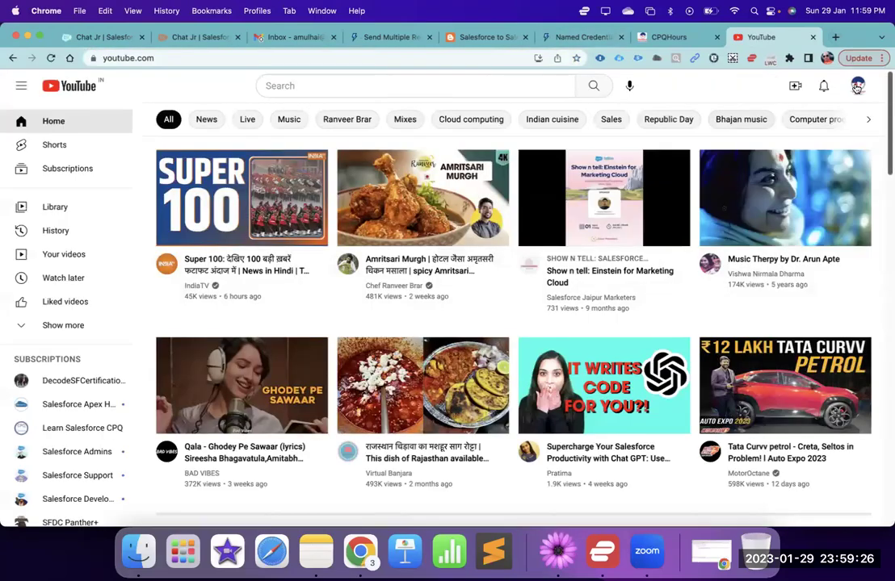
click(856, 87)
click(729, 154)
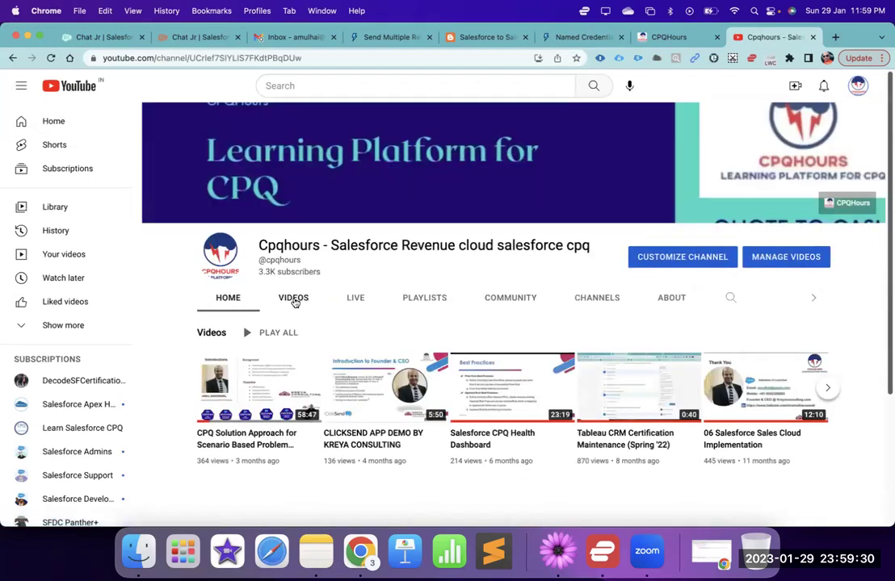
click(294, 299)
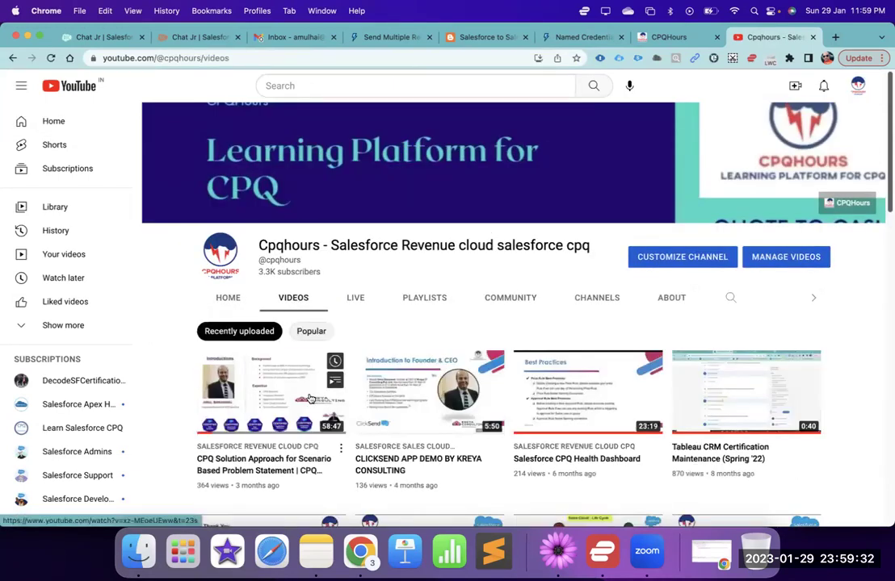
scroll(310, 399, down, 3)
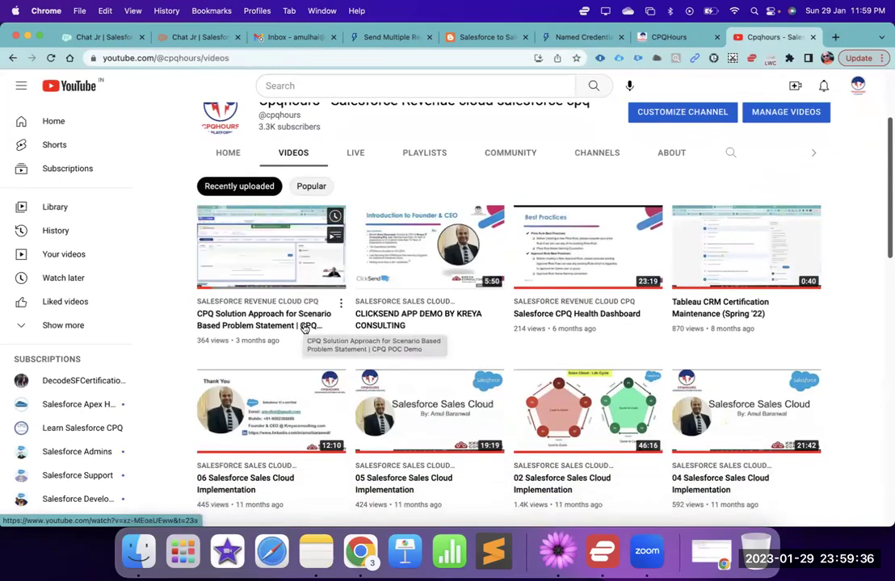
scroll(323, 307, up, 1)
scroll(330, 295, up, 3)
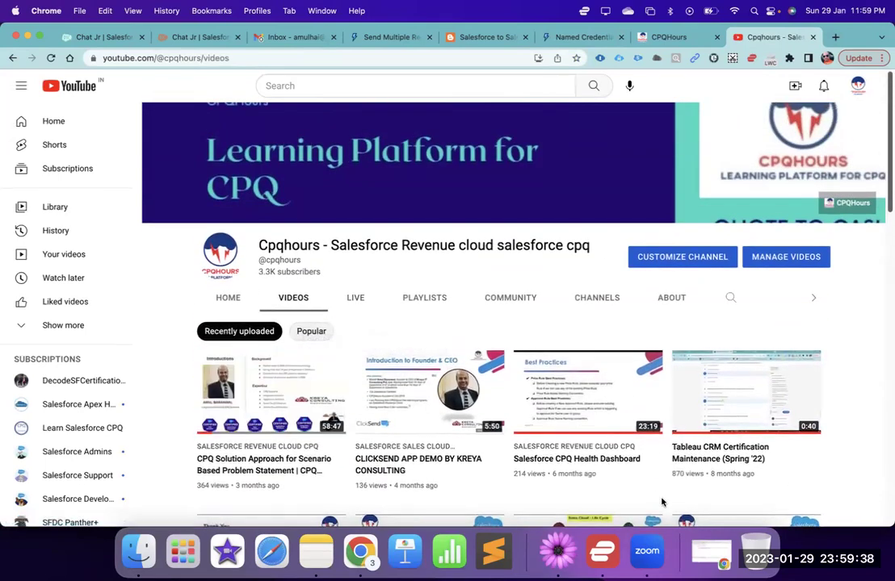